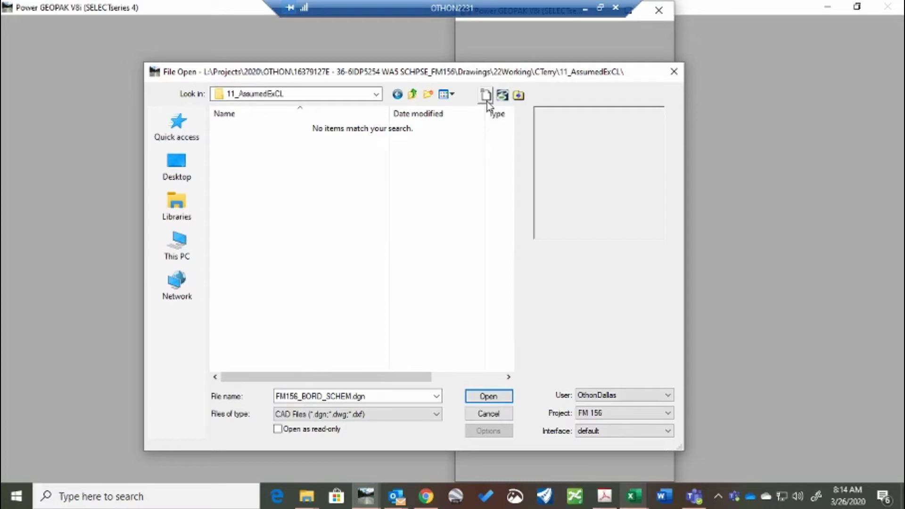
Try creating a new file named wrk11_existCL and dismiss the could-not-create error
click(487, 99)
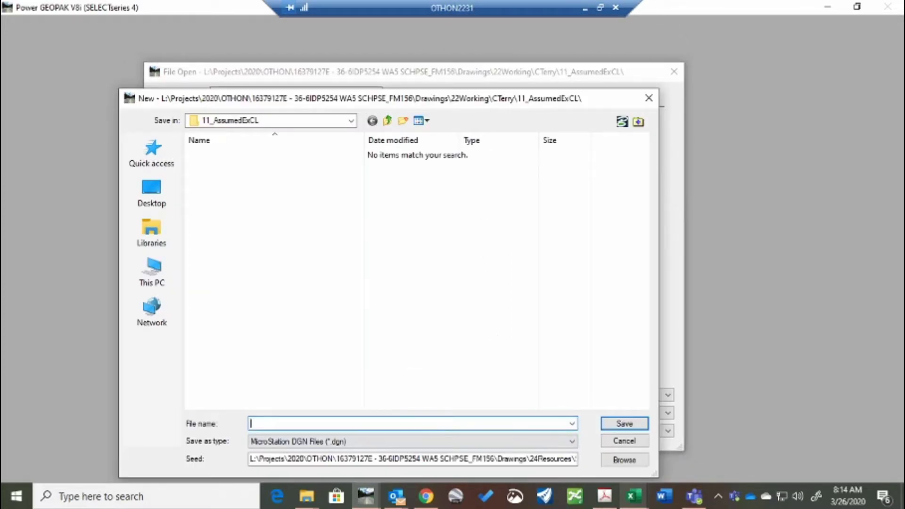
text(wrk11_existCL)
click(625, 425)
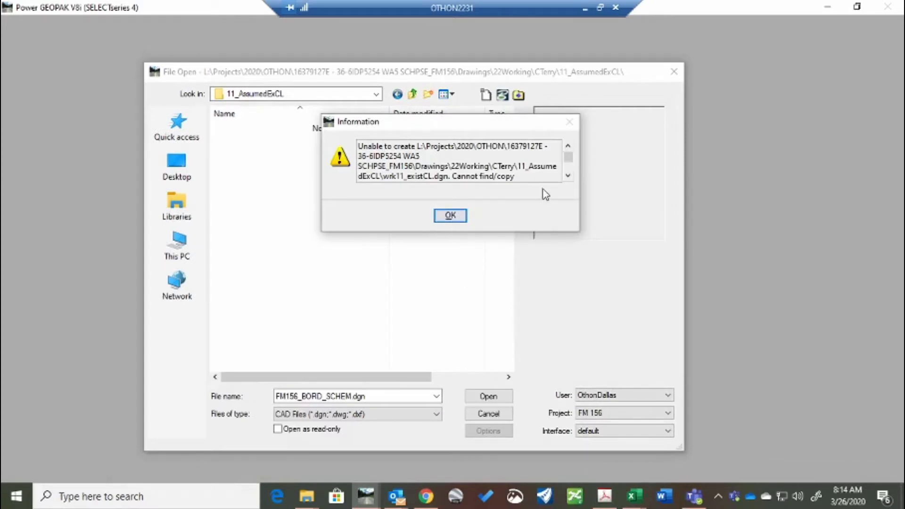
click(448, 217)
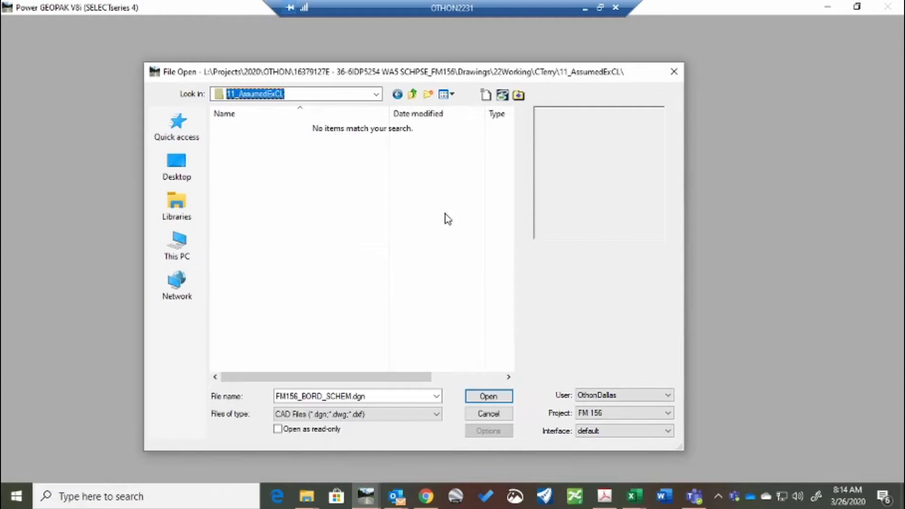
Create wrk11_existCL.dgn using TxDOT_DesignSeed2d.dgn as the seed file
click(487, 98)
click(508, 458)
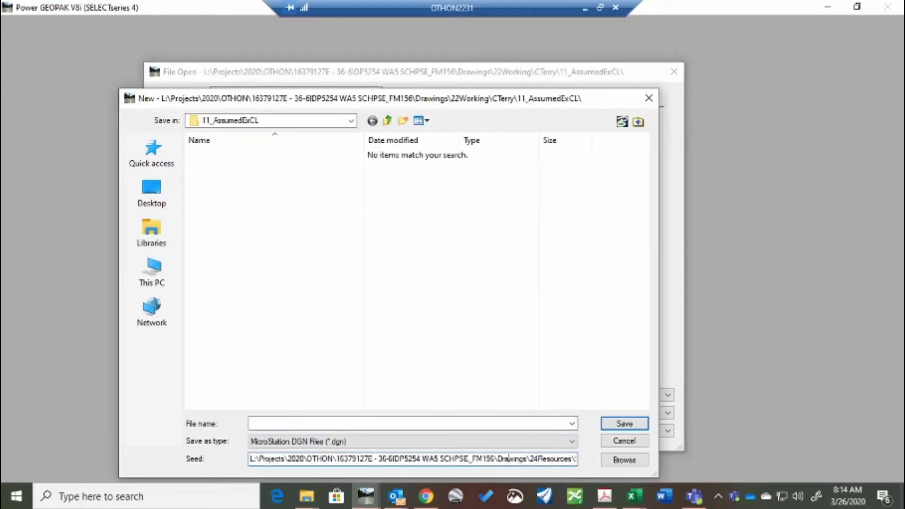
key(End)
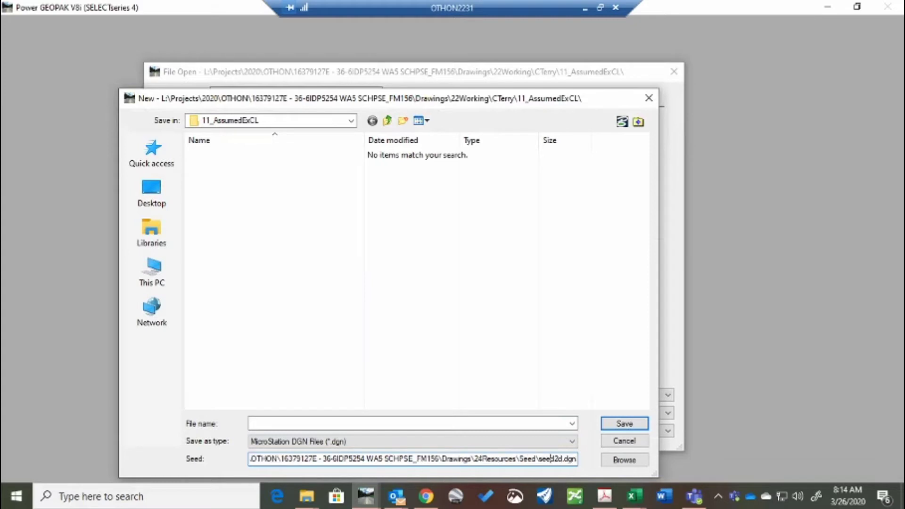
click(624, 460)
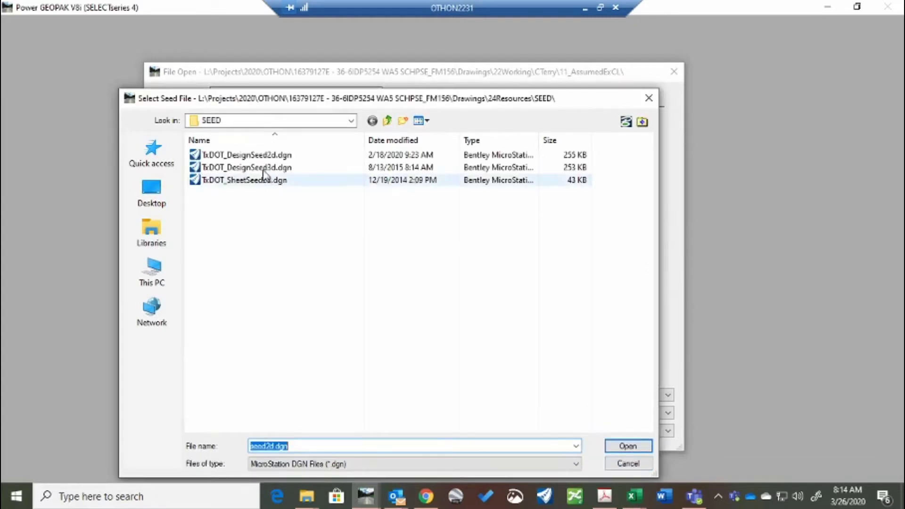
double_click(259, 157)
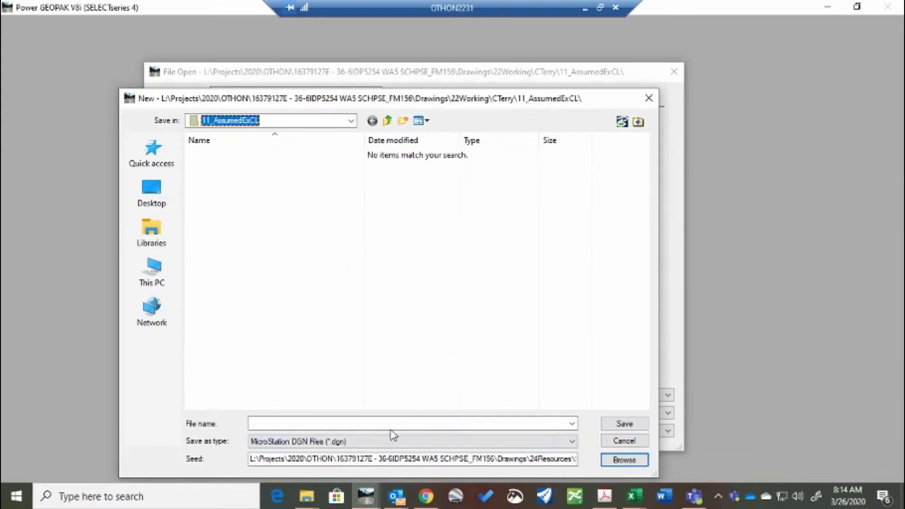
click(393, 424)
text(wrk11_)
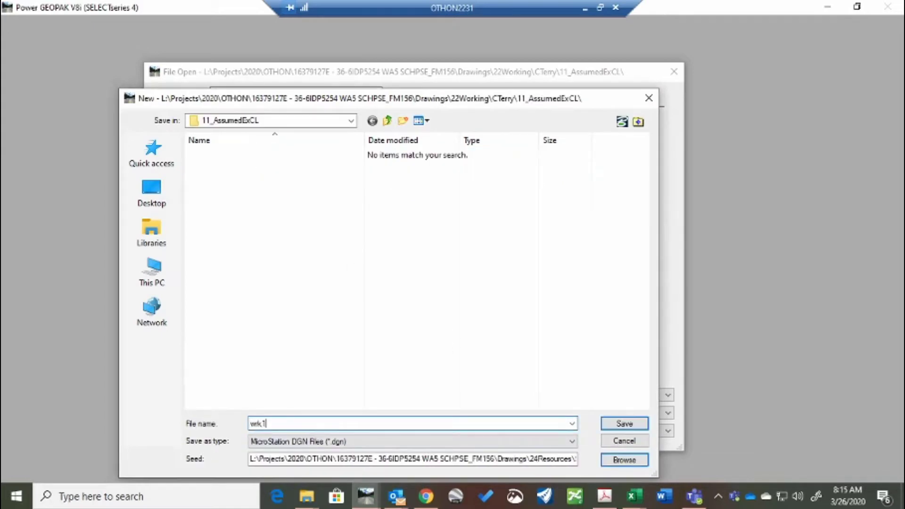
text(existCL)
click(623, 424)
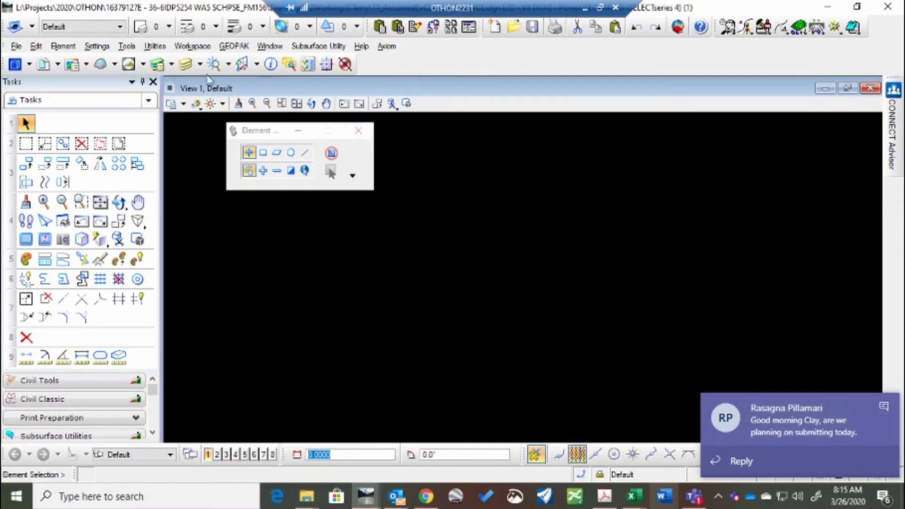
Attach FM156 TOPO2D_R1.dgn from 20REF\FromOthers\AZB as a Coincident - World reference
click(59, 66)
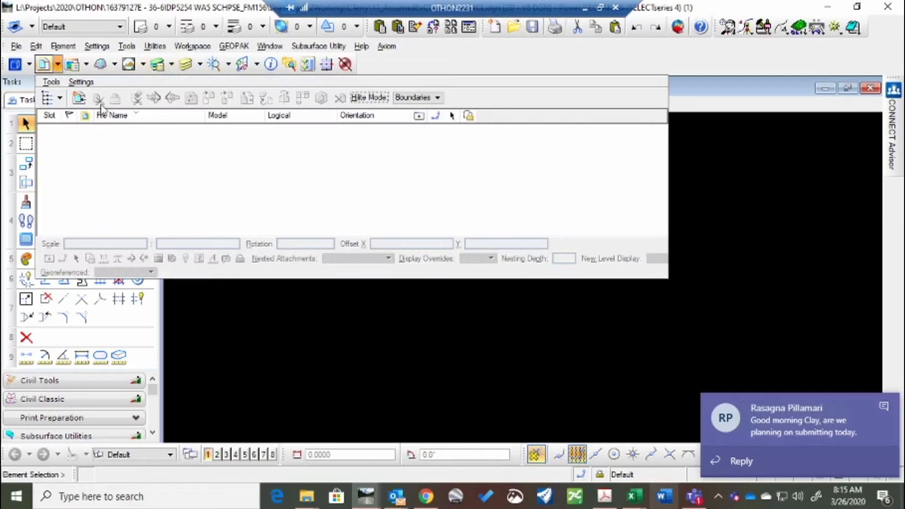
click(79, 98)
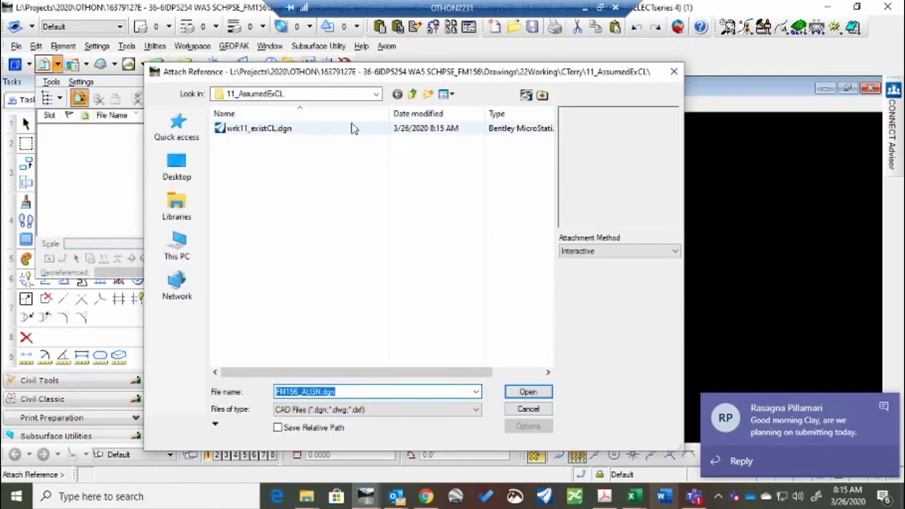
click(415, 93)
click(415, 93)
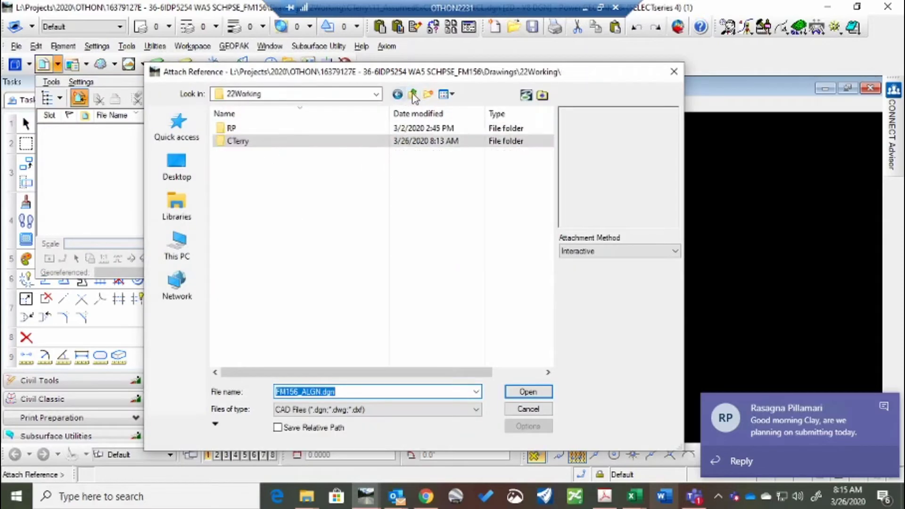
click(414, 93)
double_click(239, 166)
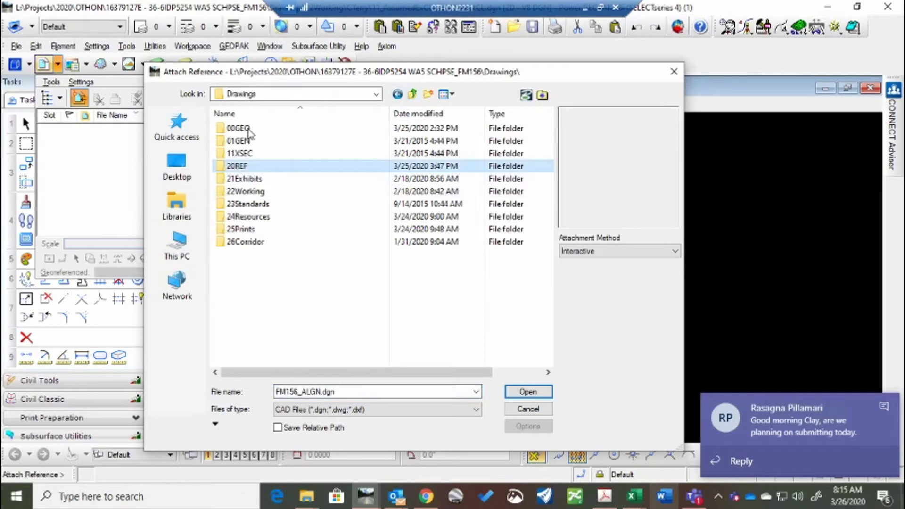
double_click(244, 153)
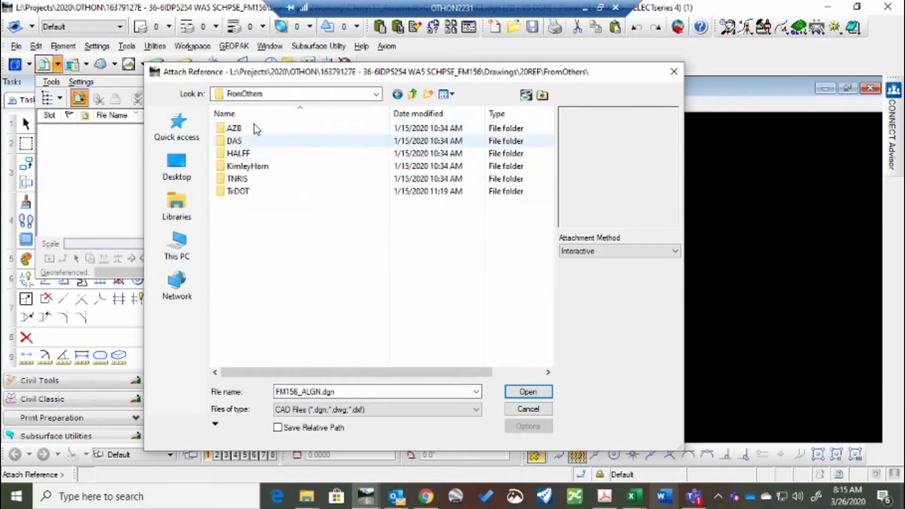
double_click(236, 127)
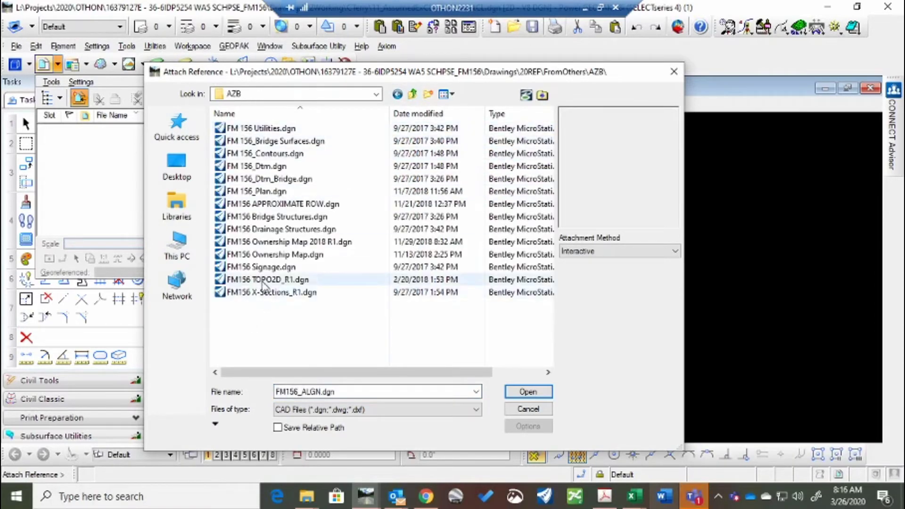
double_click(266, 279)
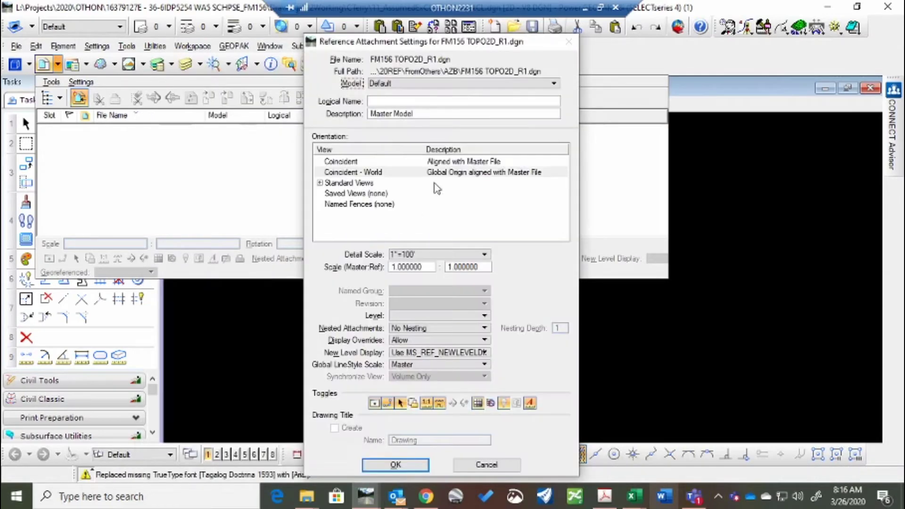
click(356, 172)
click(395, 465)
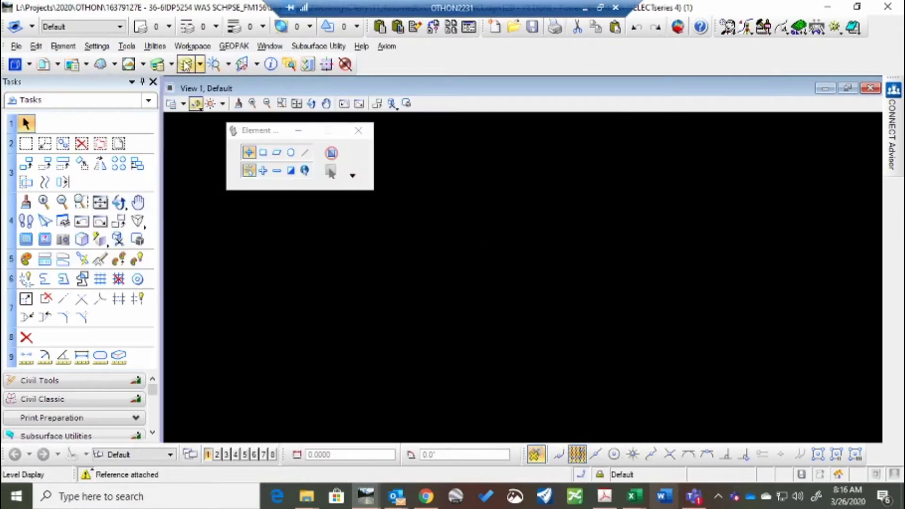
Add a new level named Exist_CL_Assumed in Level Manager
click(157, 66)
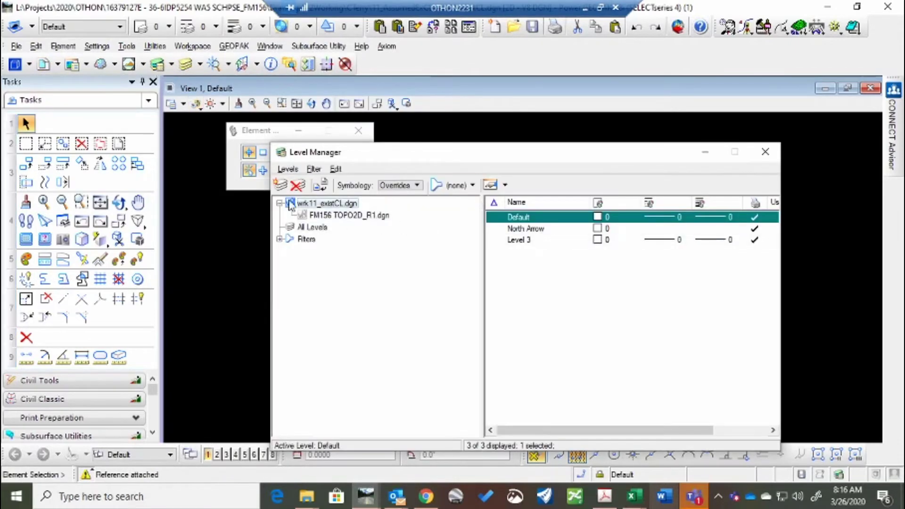
click(281, 187)
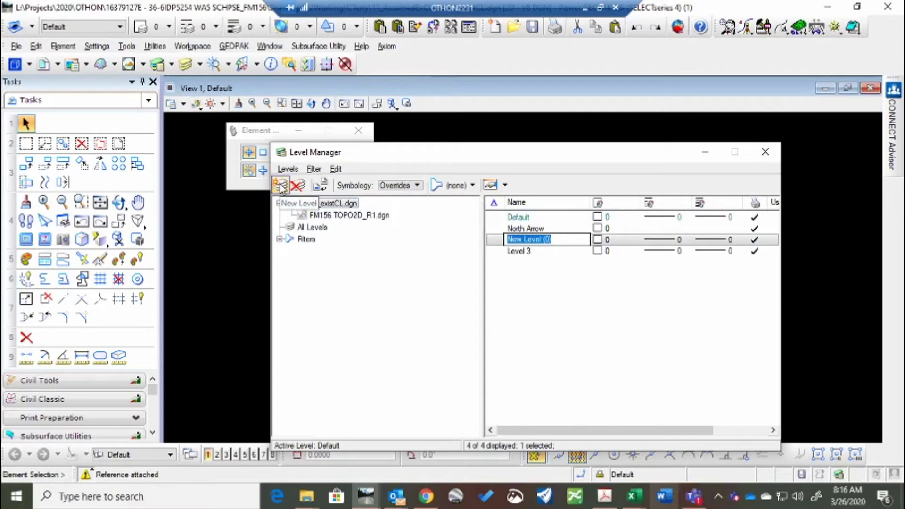
text(Asdumed)
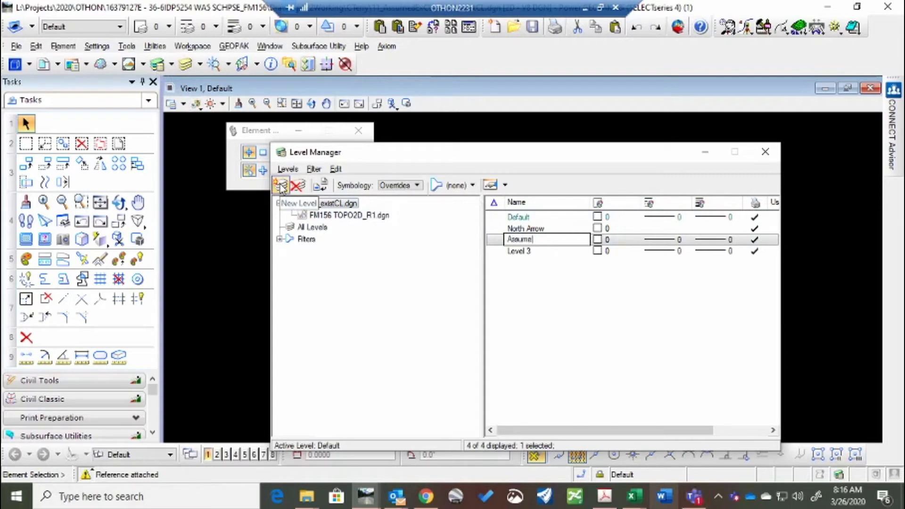
key(BackSpace)
key(BackSpace)
key(BackSpace)
key(BackSpace)
key(BackSpace)
key(BackSpace)
key(BackSpace)
text(Exist)
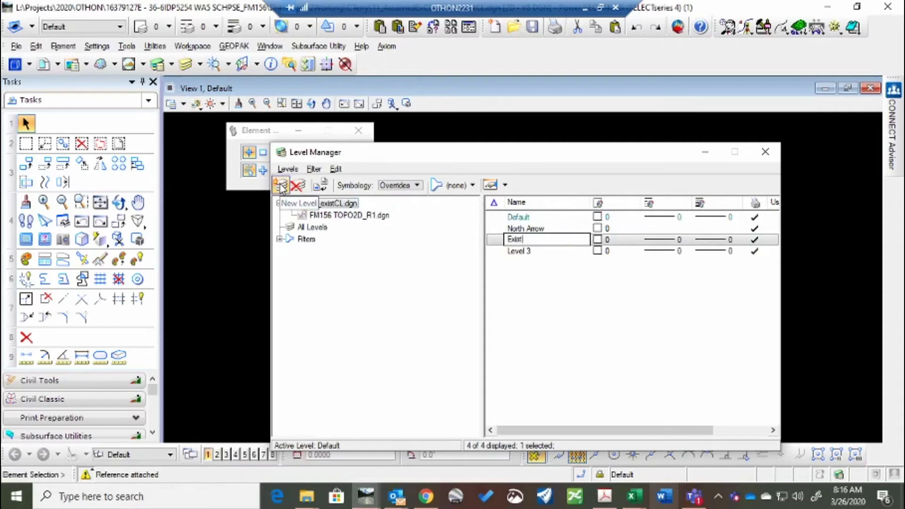
text(_CL_)
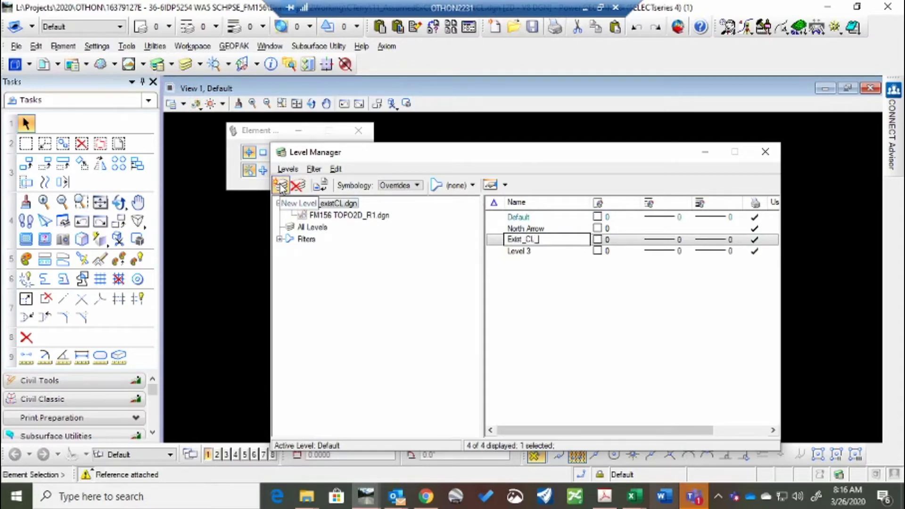
text(Assumed)
key(Return)
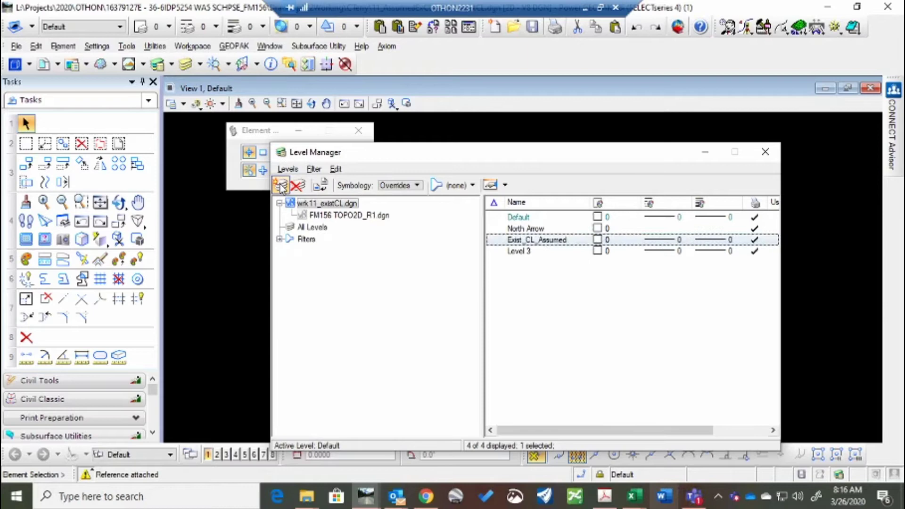
Give Exist_CL_Assumed red colour 3, line style 4 and weight 1, and make it active
click(597, 252)
click(597, 239)
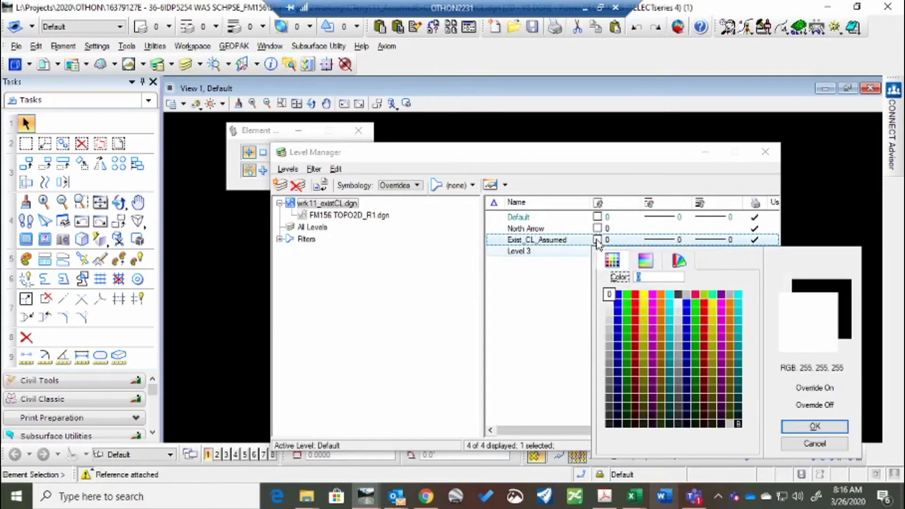
click(636, 296)
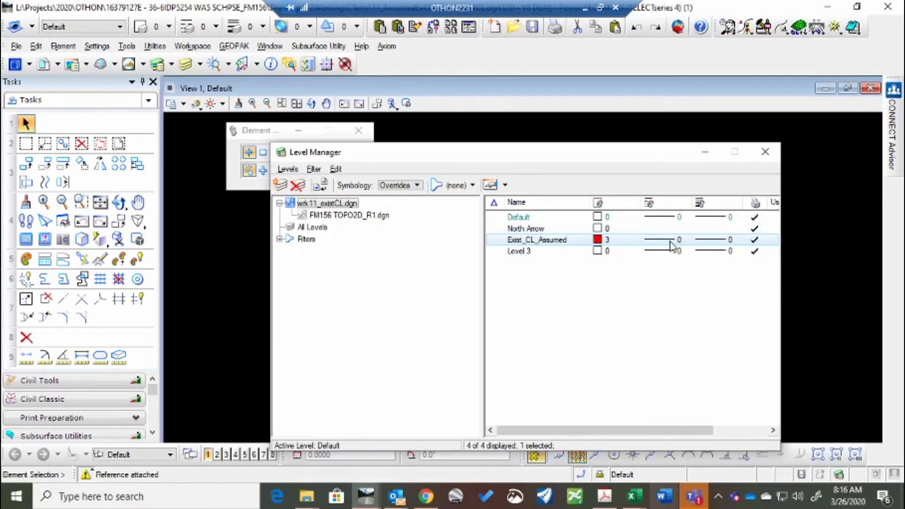
click(672, 240)
click(674, 312)
click(719, 245)
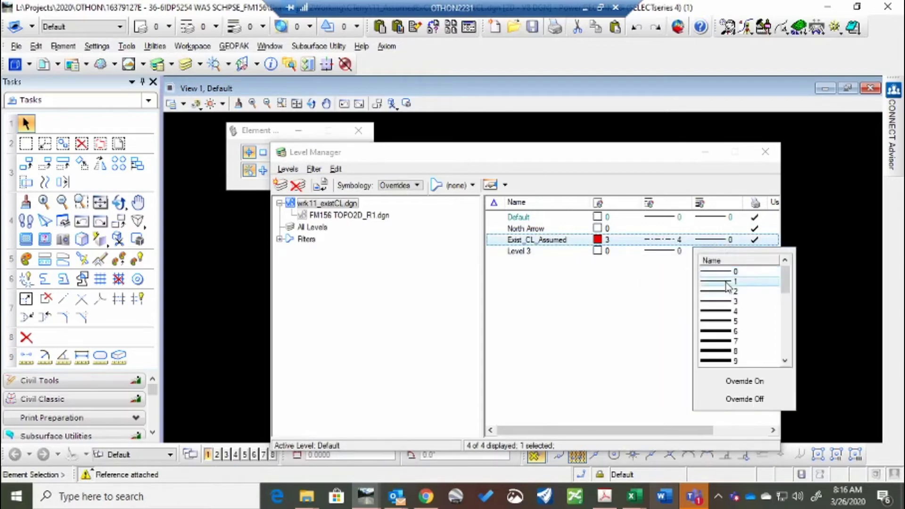
click(727, 282)
double_click(522, 243)
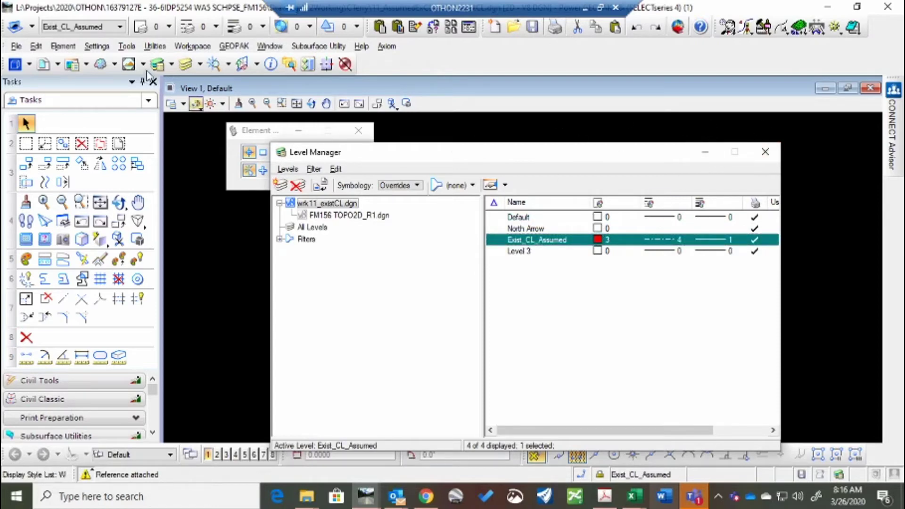
click(297, 104)
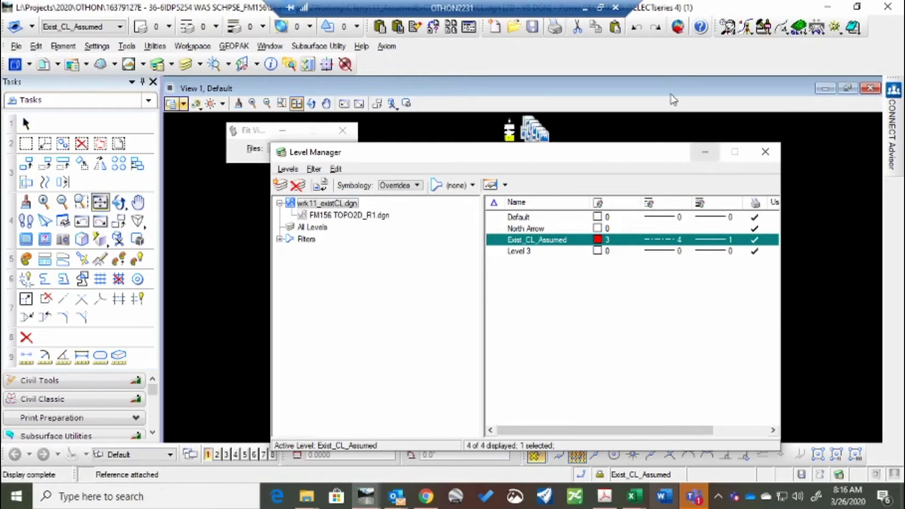
Close Level Manager and show only the topo reference's Aerial_Road_Paint_Stripe level
click(683, 126)
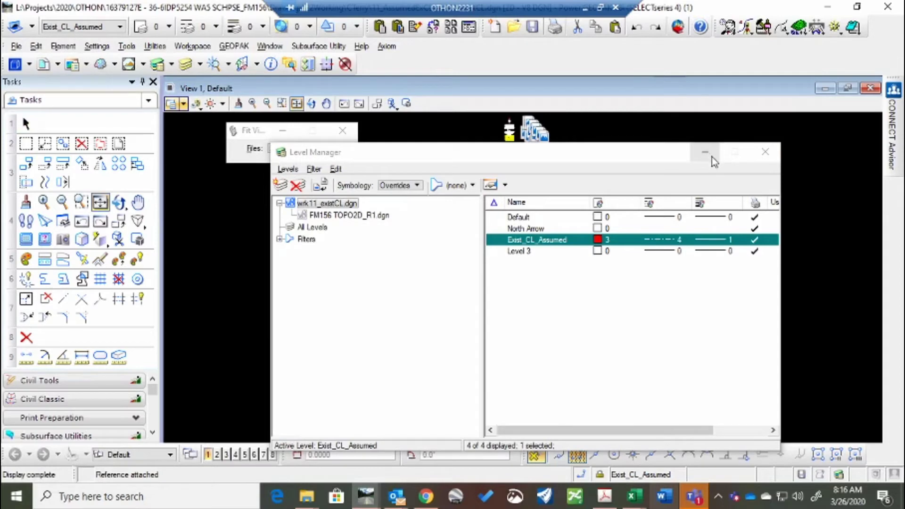
drag(643, 160, 569, 171)
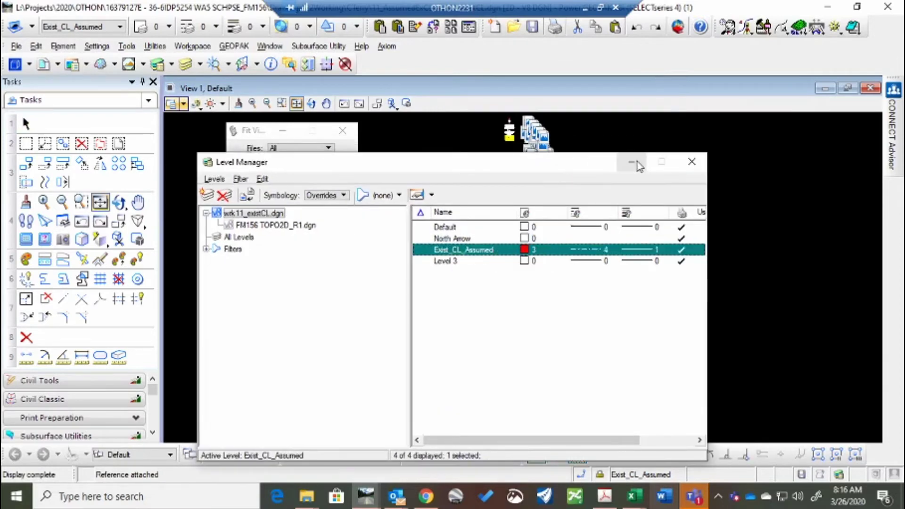
click(693, 163)
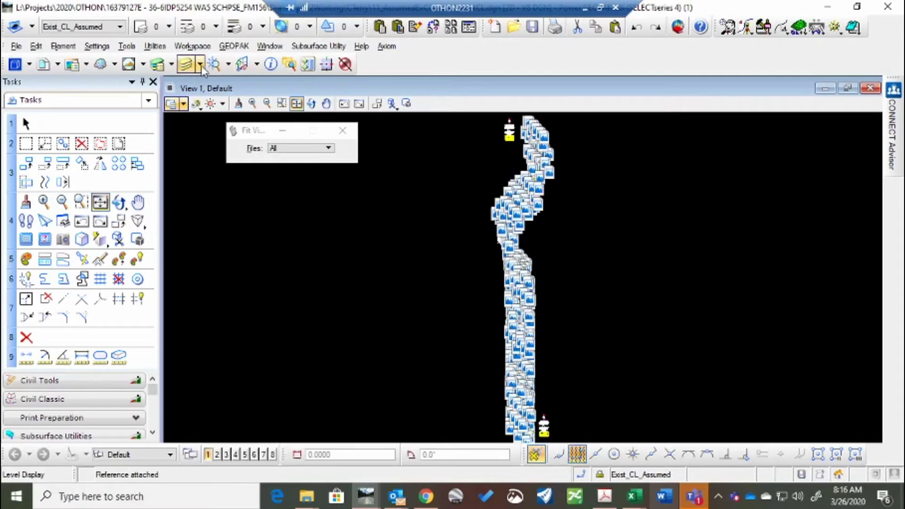
click(186, 64)
click(252, 144)
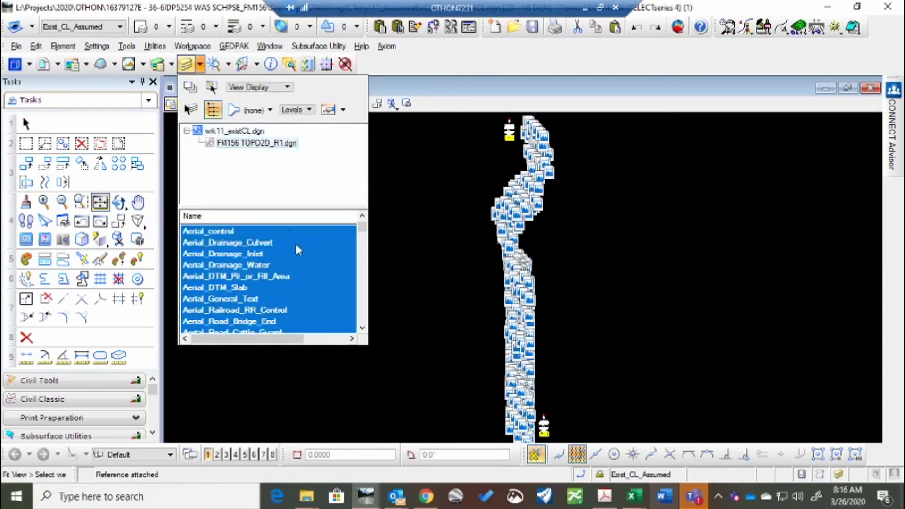
right_click(311, 293)
click(337, 341)
scroll(300, 267, down, 3)
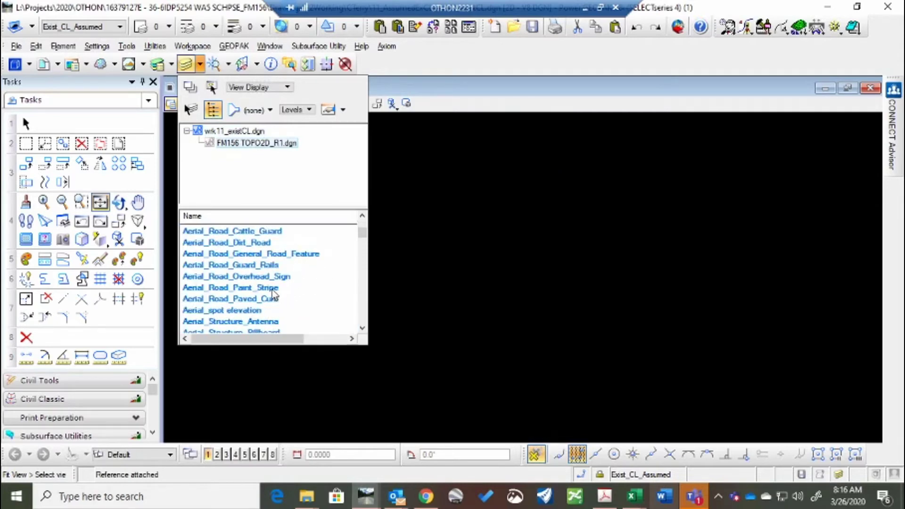
click(203, 288)
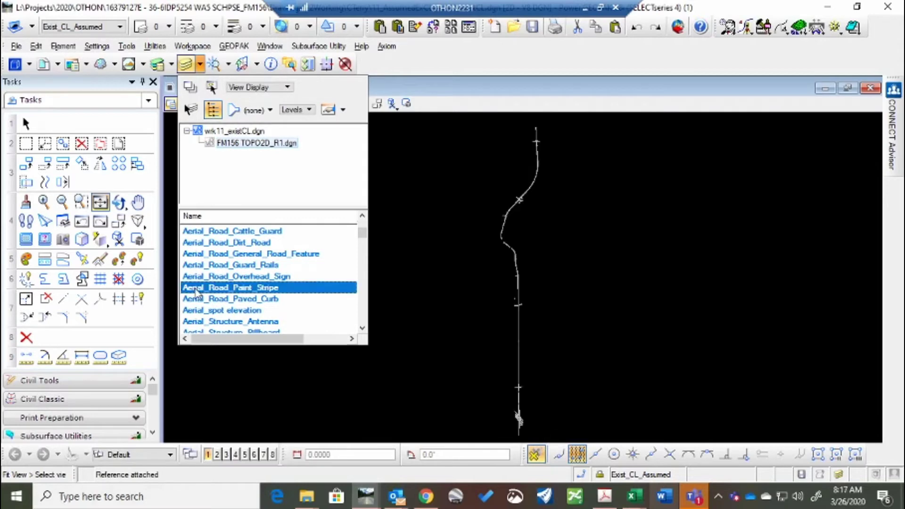
click(516, 197)
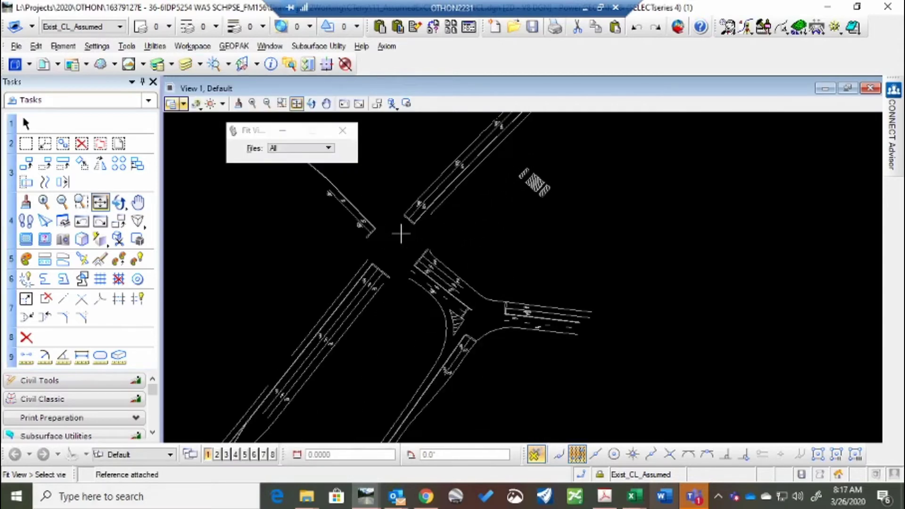
Also turn on the topo reference's Aerial_Road_Paved_Curb level
scroll(401, 234, up, 2)
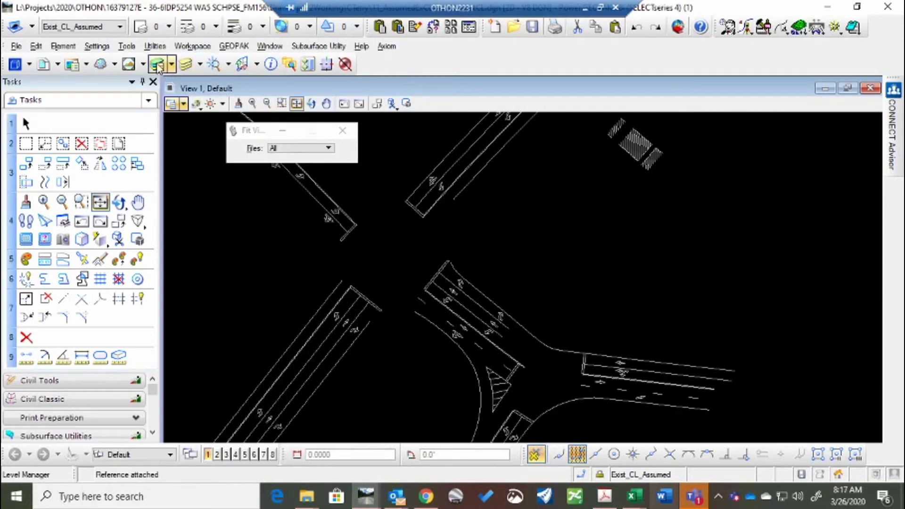
click(200, 65)
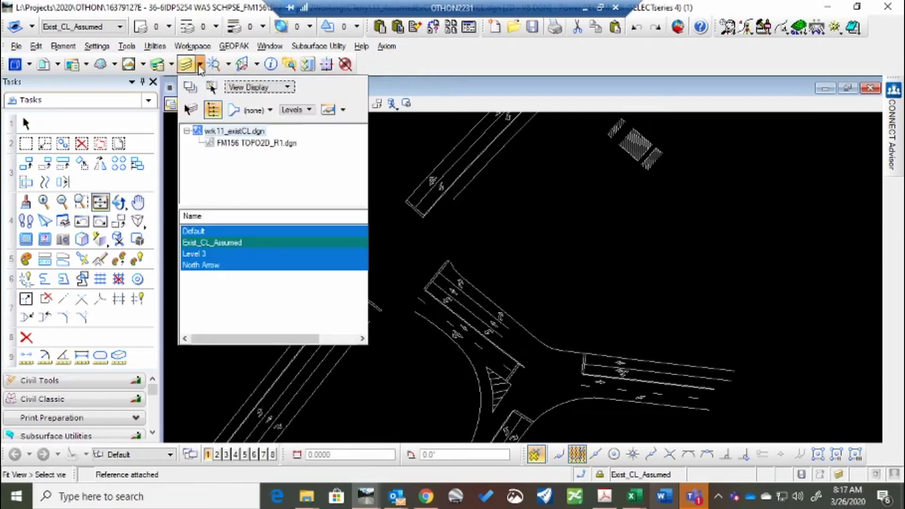
click(256, 144)
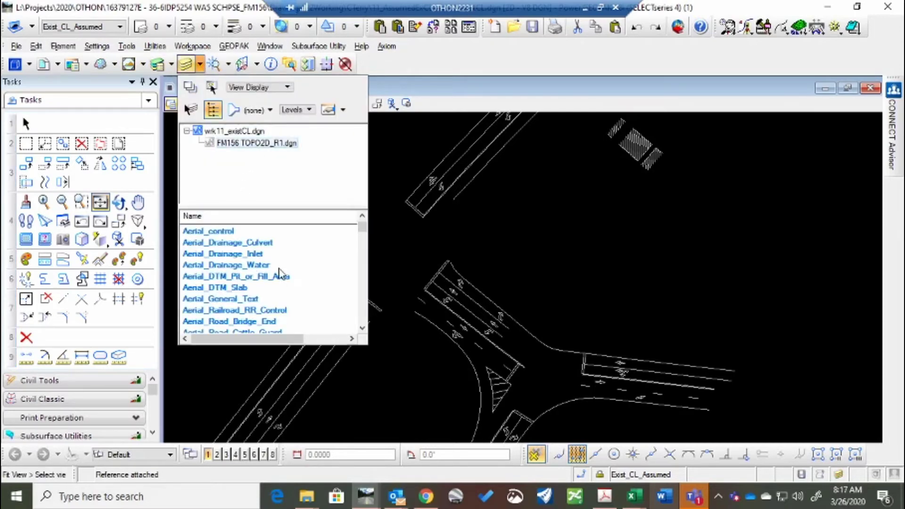
scroll(278, 290, down, 2)
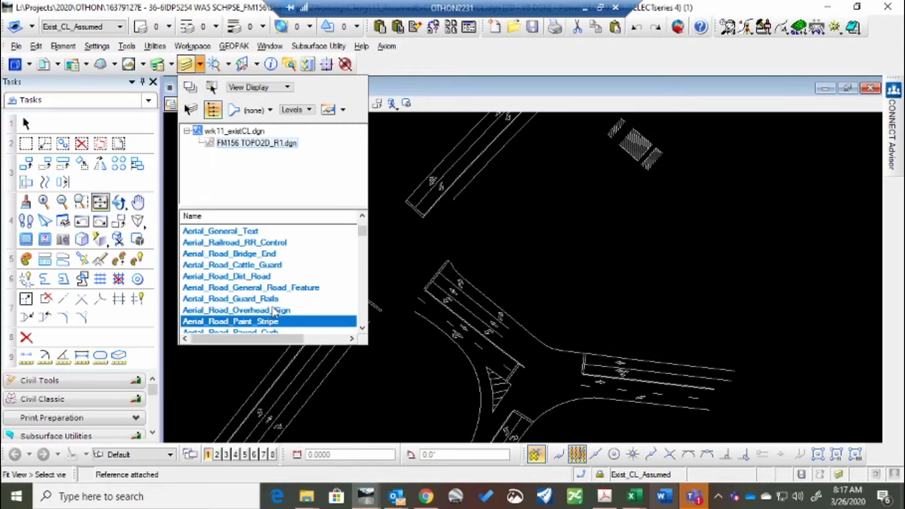
scroll(293, 311, down, 1)
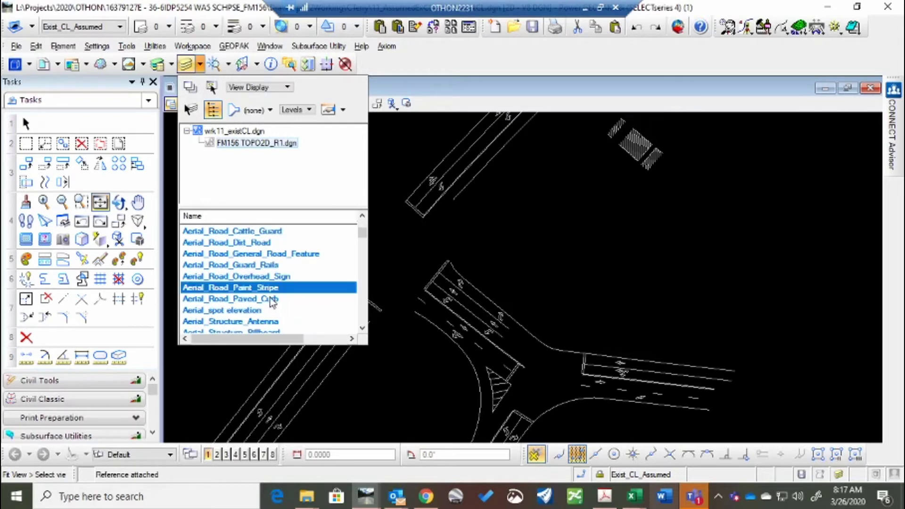
ctrl+click(271, 299)
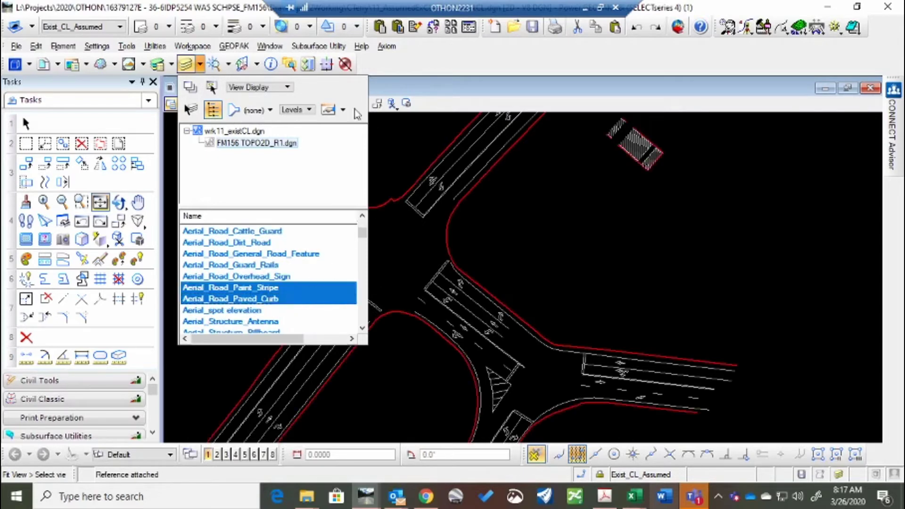
click(411, 133)
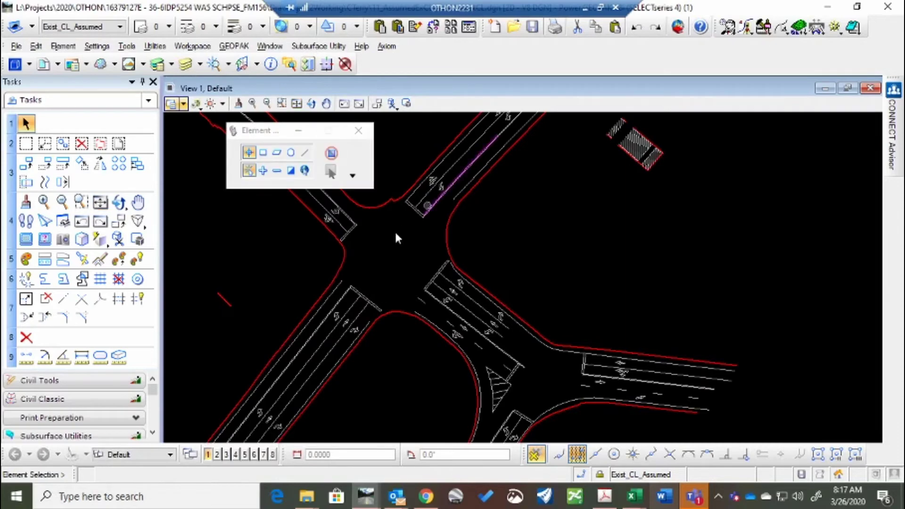
Zoom to the road and browse the Tasks panel down to the Drawing tools
scroll(425, 236, down, 6)
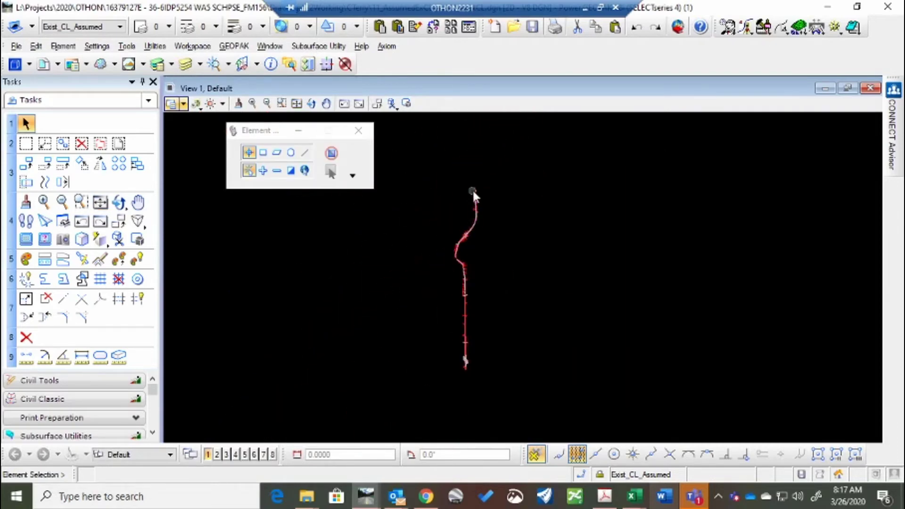
scroll(493, 232, up, 8)
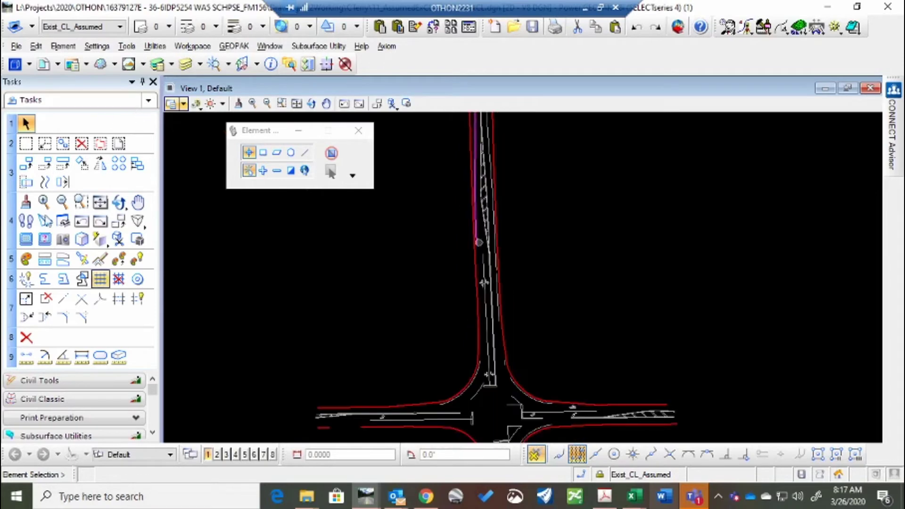
click(44, 221)
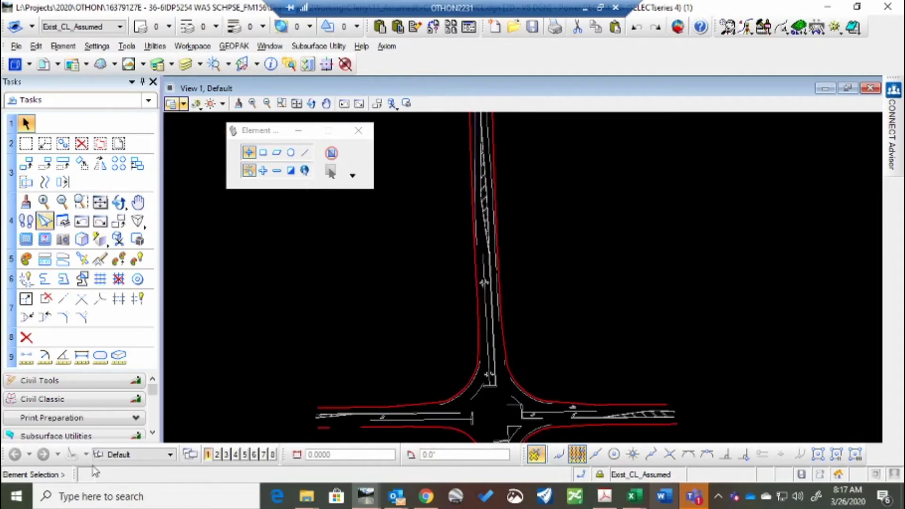
scroll(76, 422, down, 5)
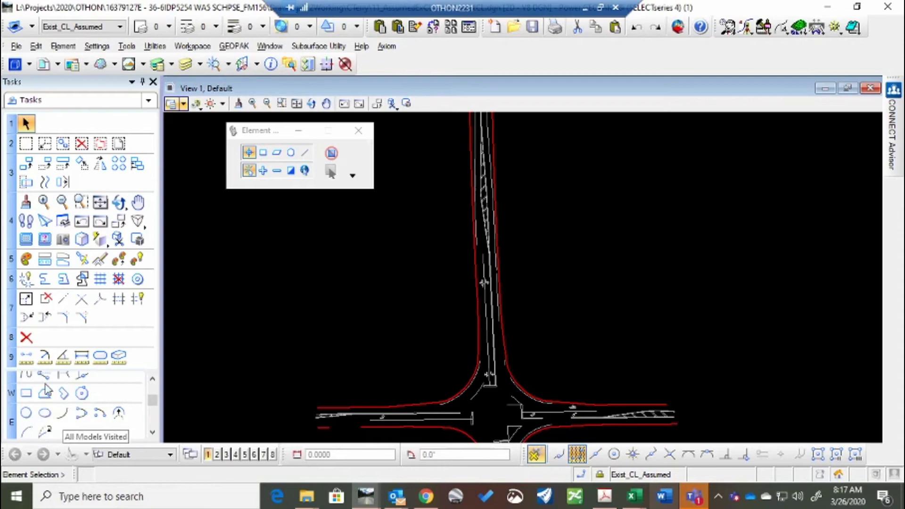
scroll(47, 399, up, 2)
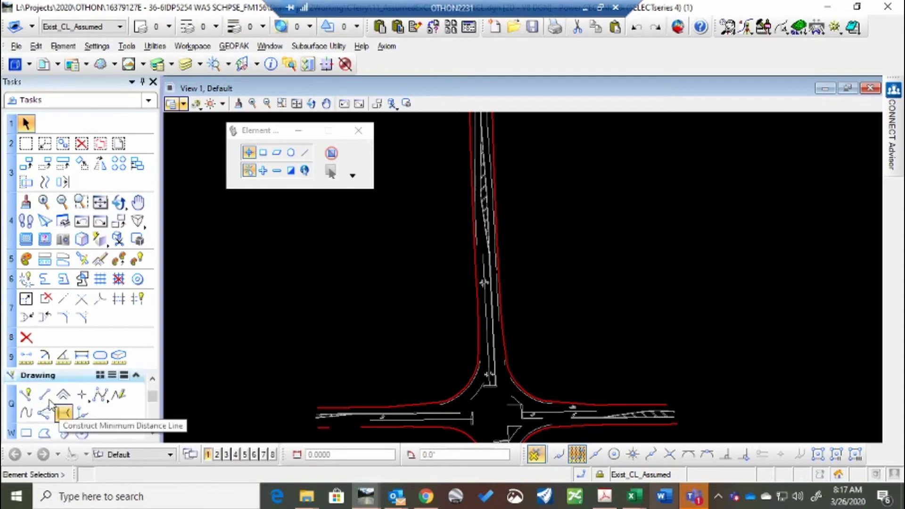
scroll(47, 399, up, 2)
click(43, 397)
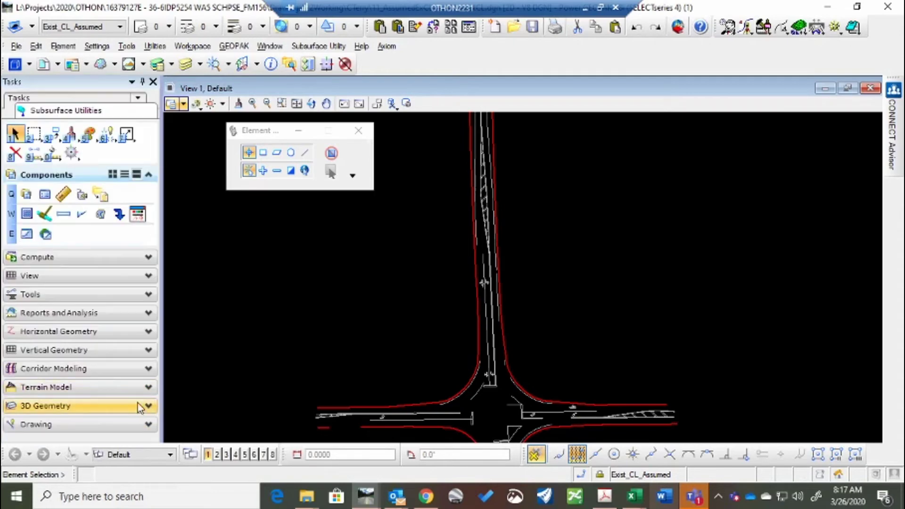
click(36, 99)
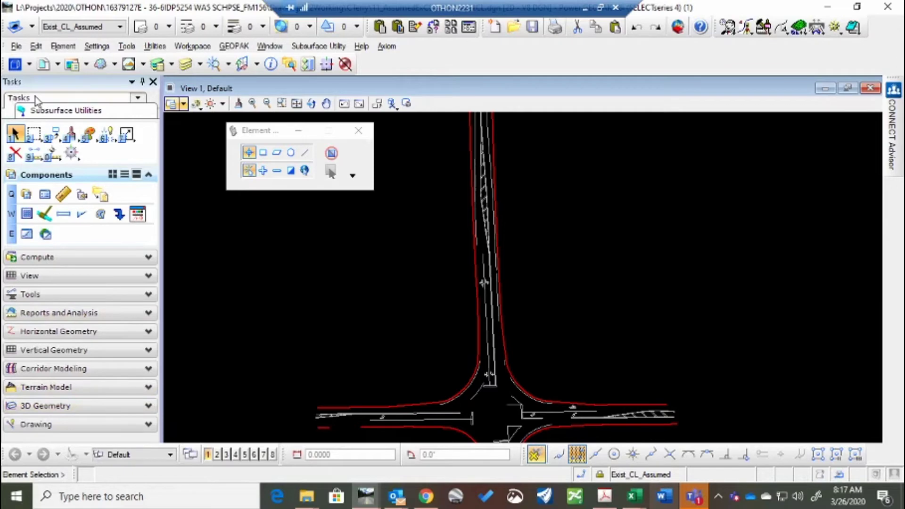
scroll(143, 388, down, 3)
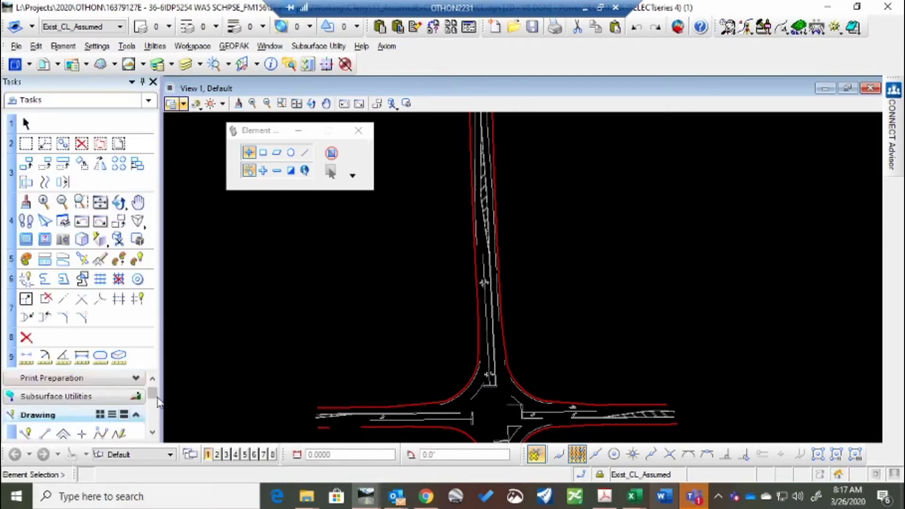
Start a Place Line tangent with its first point on the road's centre striping
click(46, 422)
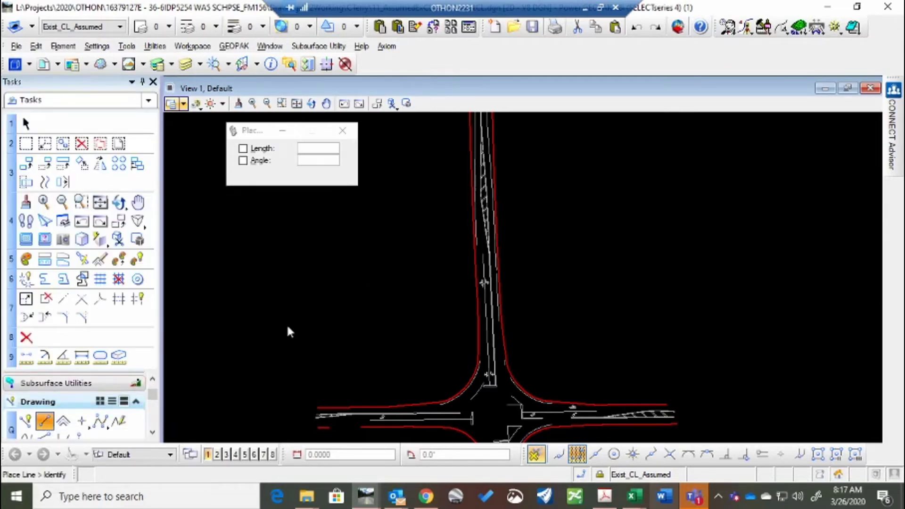
scroll(465, 222, down, 4)
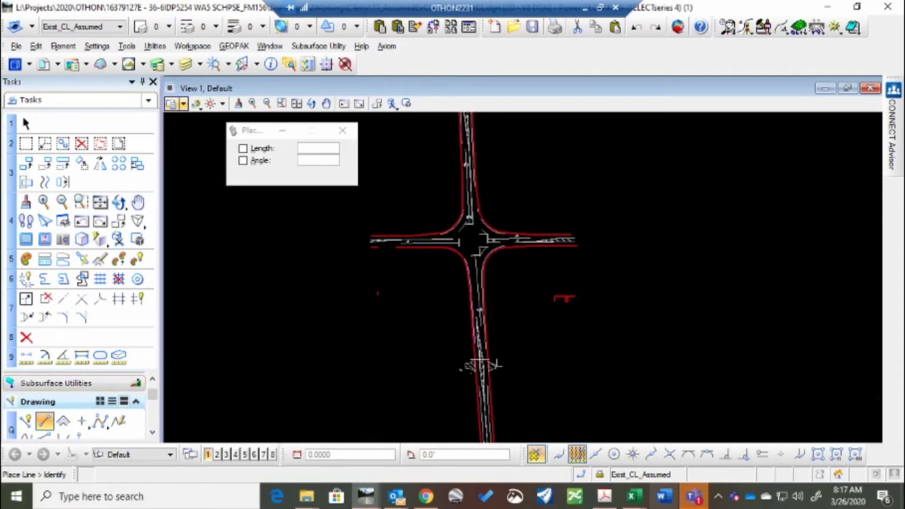
scroll(479, 368, up, 3)
middle_drag(431, 194, 465, 340)
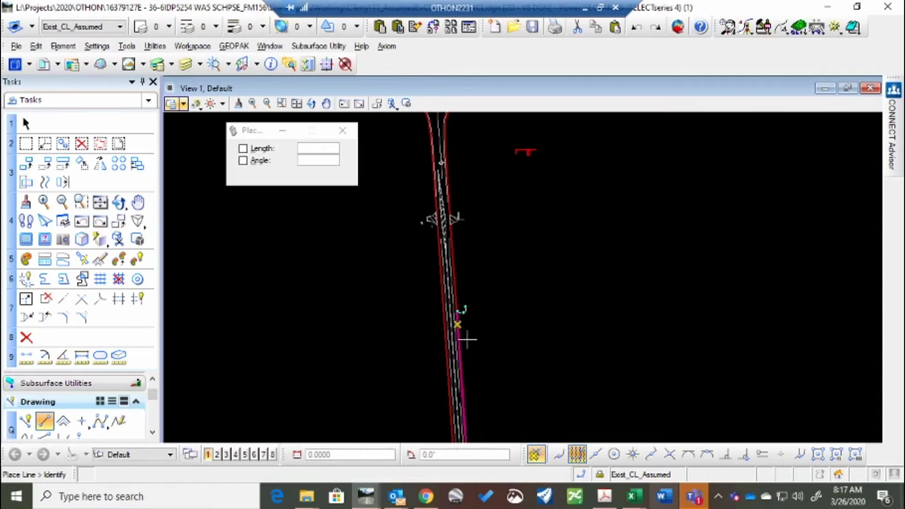
mouse_move(414, 122)
middle_down()
mouse_move(410, 239)
mouse_move(436, 187)
middle_up()
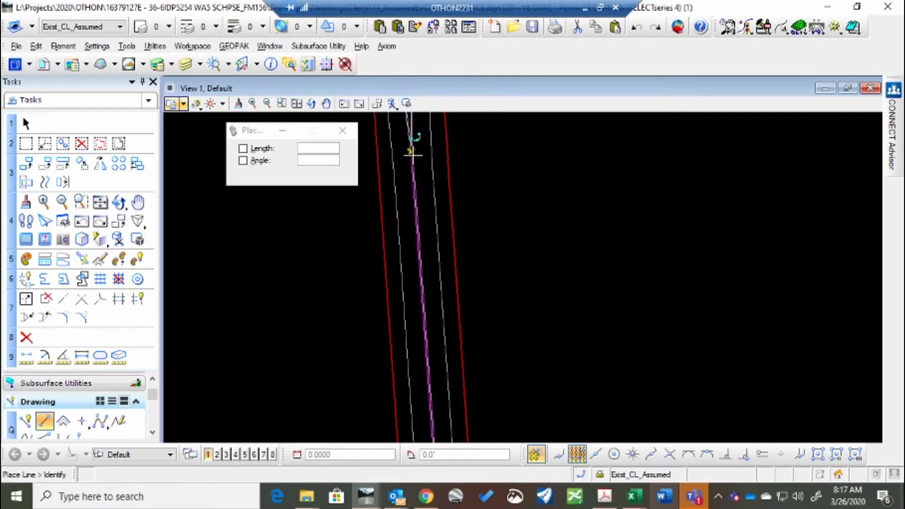
scroll(409, 156, up, 2)
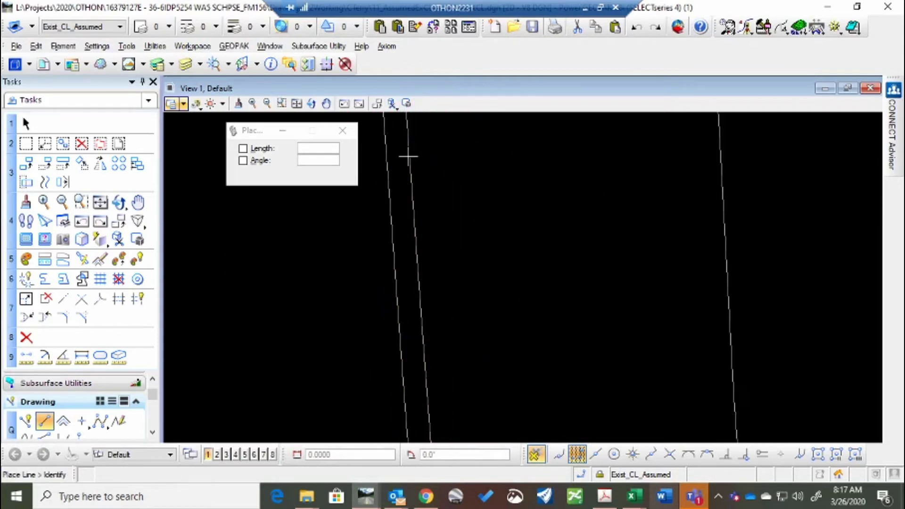
click(395, 126)
scroll(443, 162, up, 2)
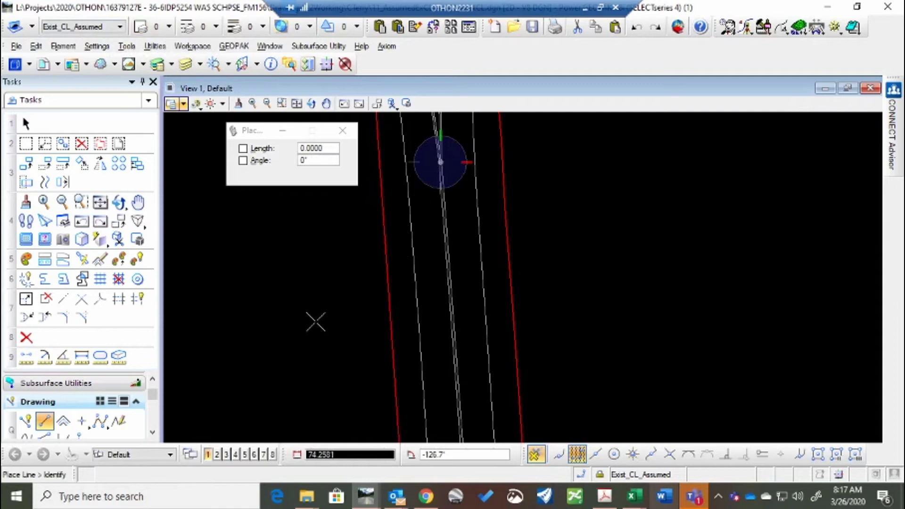
Show ByLevel symbology and give Exist_CL_Assumed colour 3, line style 4, weight 1
click(157, 65)
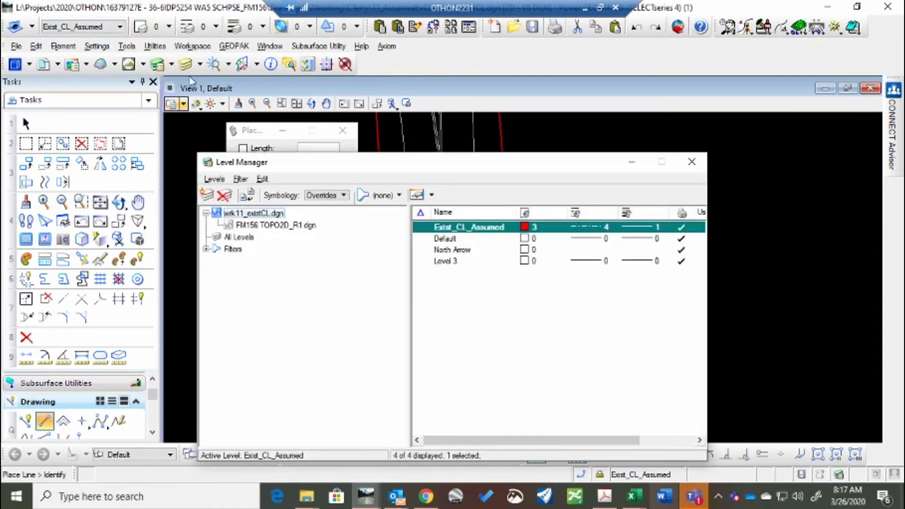
click(344, 197)
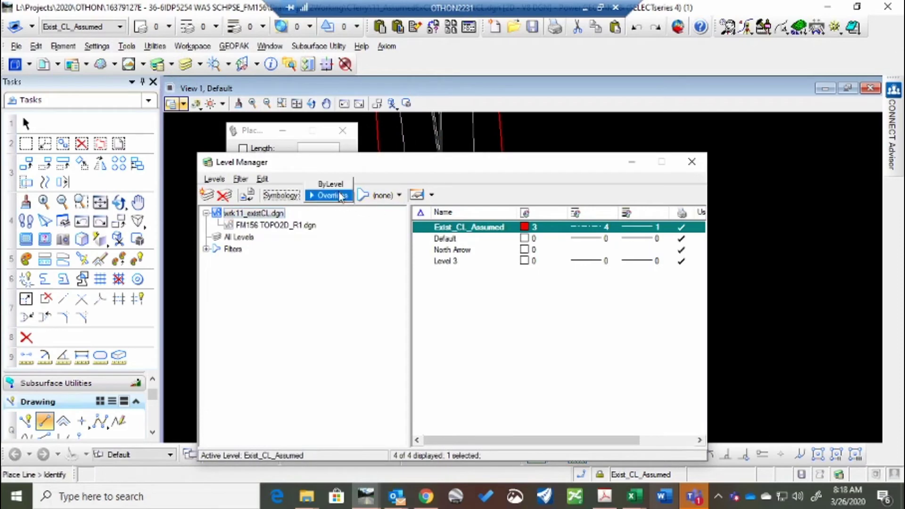
click(325, 183)
click(524, 227)
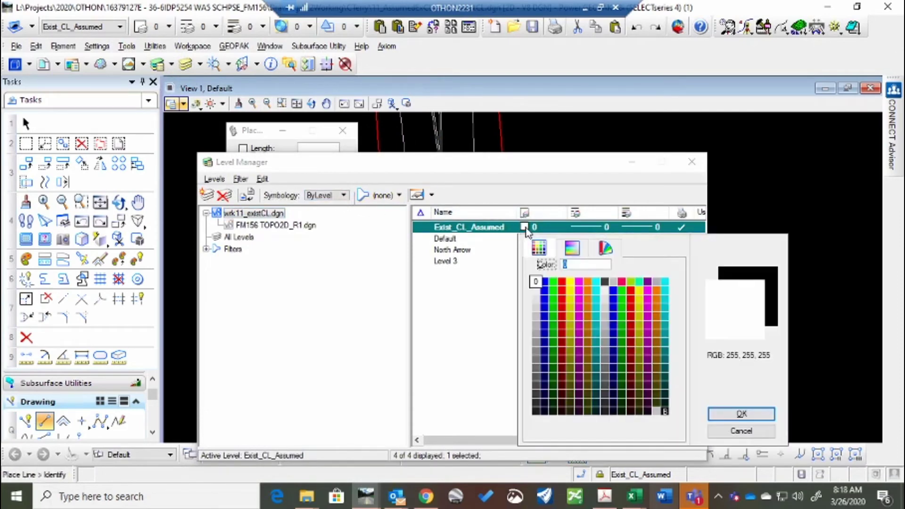
click(564, 284)
click(588, 232)
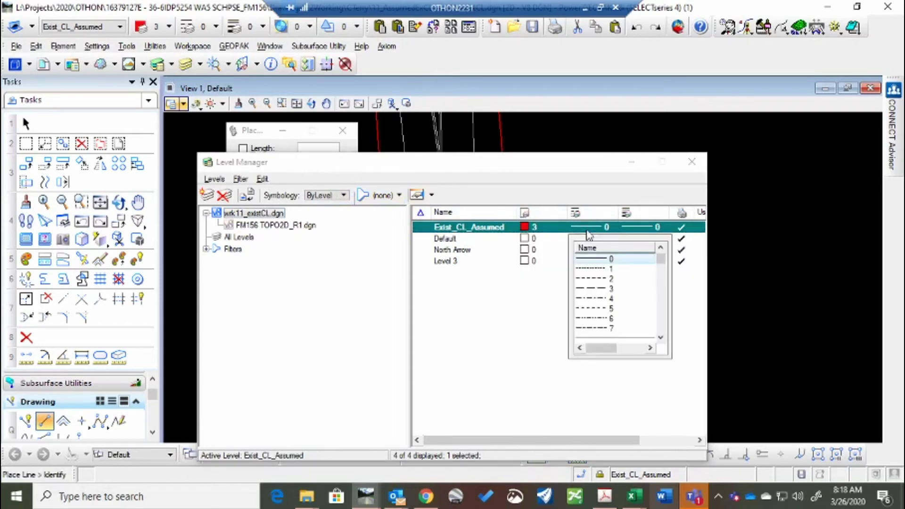
click(602, 298)
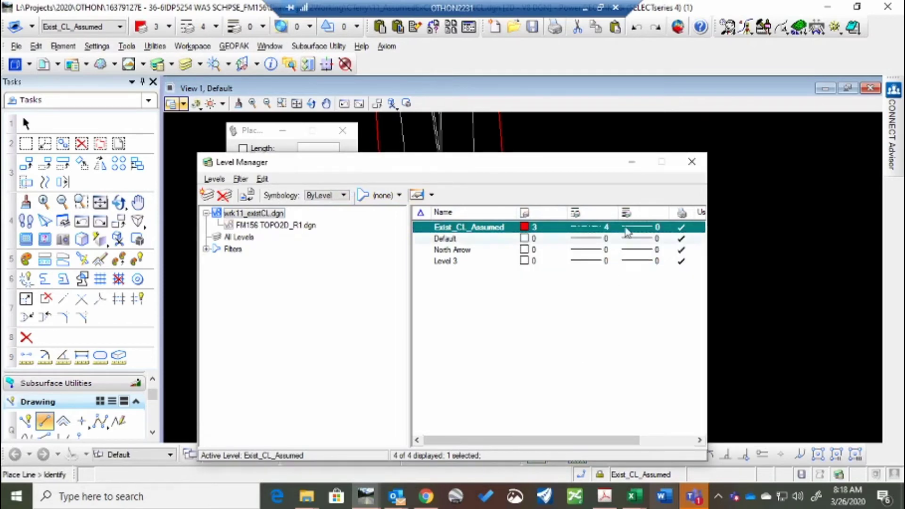
click(642, 227)
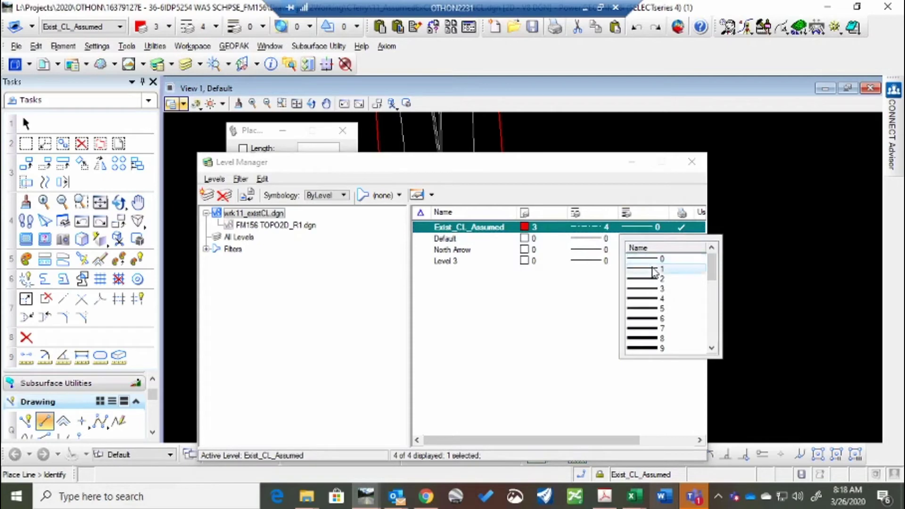
click(653, 269)
Turn off all symbology overrides for Exist_CL_Assumed and return to ByLevel display
click(344, 195)
click(329, 207)
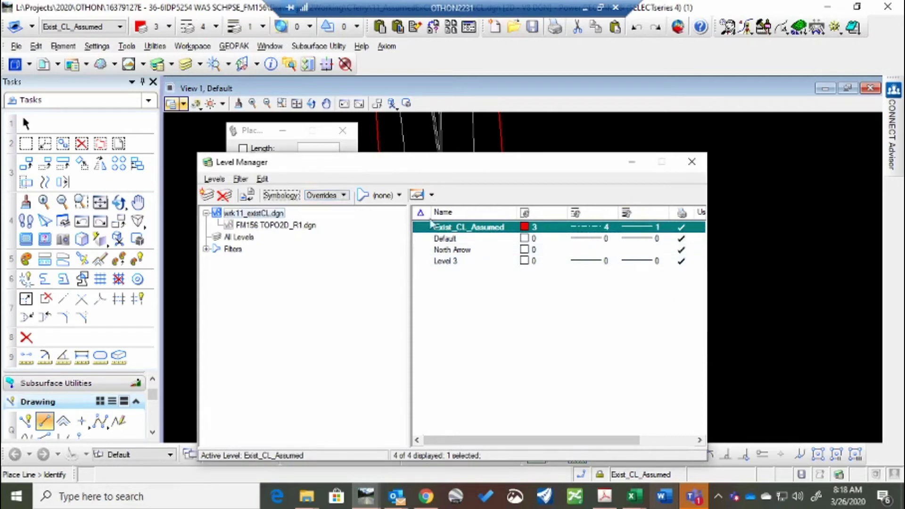
right_click(517, 249)
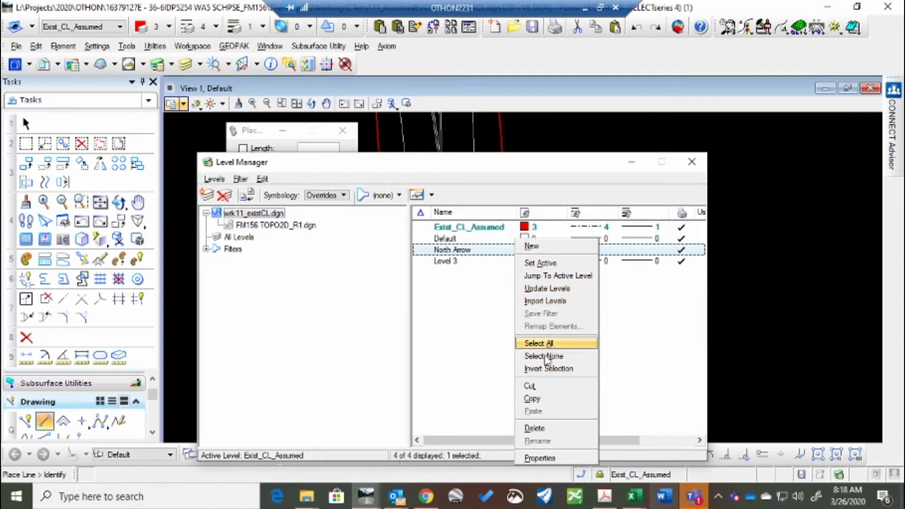
right_click(552, 230)
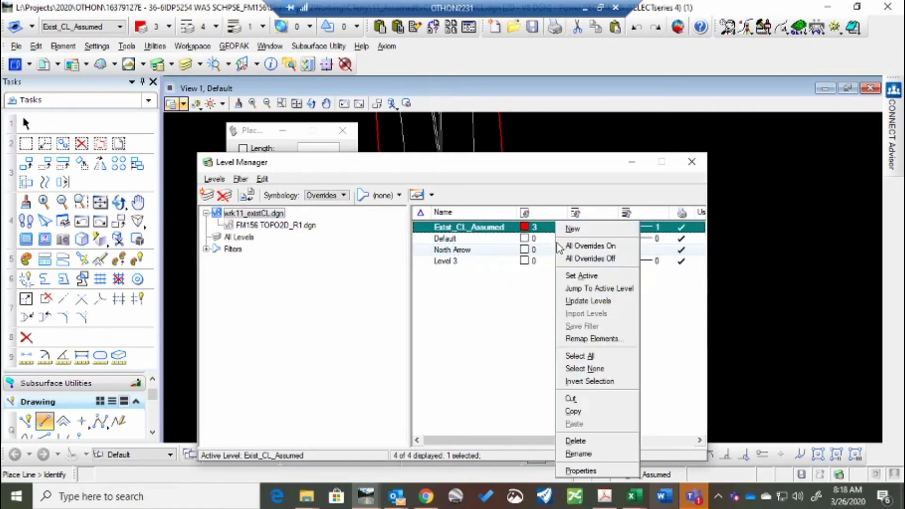
click(590, 259)
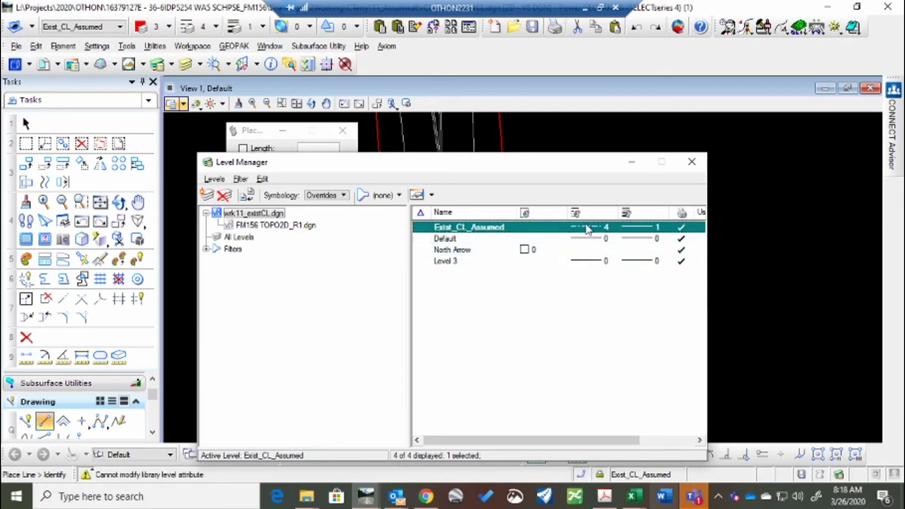
right_click(590, 226)
click(631, 257)
right_click(648, 221)
key(Escape)
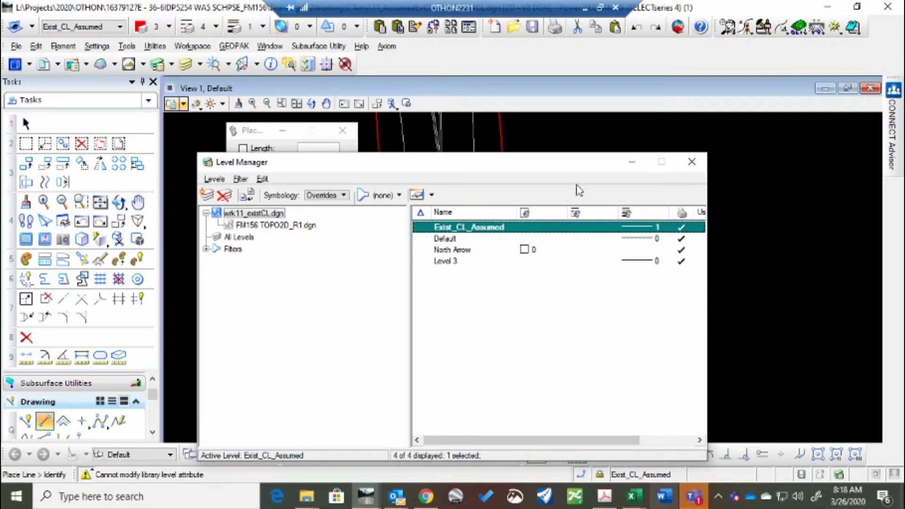
click(347, 196)
click(321, 183)
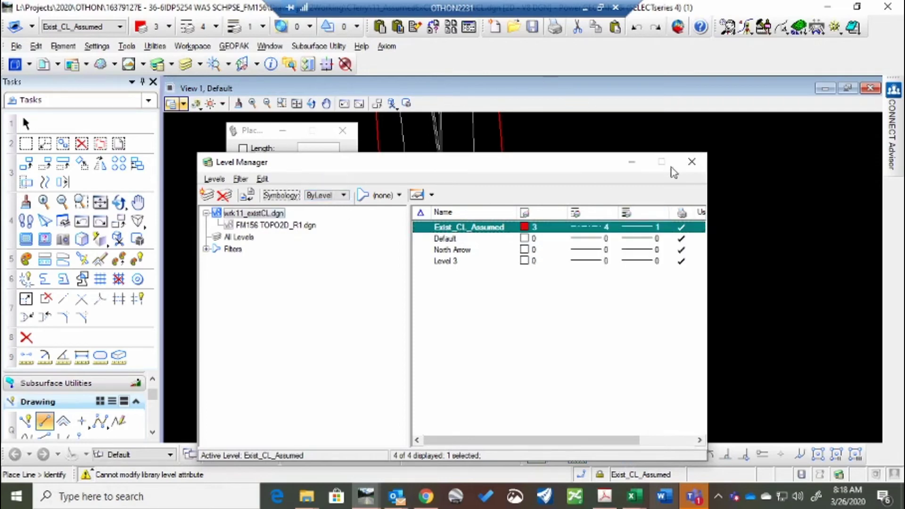
Close Level Manager, select the red dashed line and move its end onto the striping
click(692, 161)
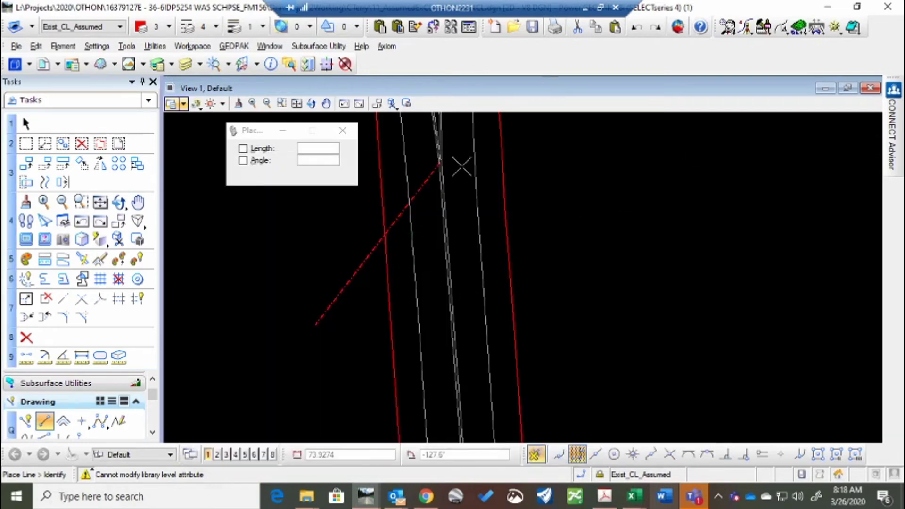
click(25, 123)
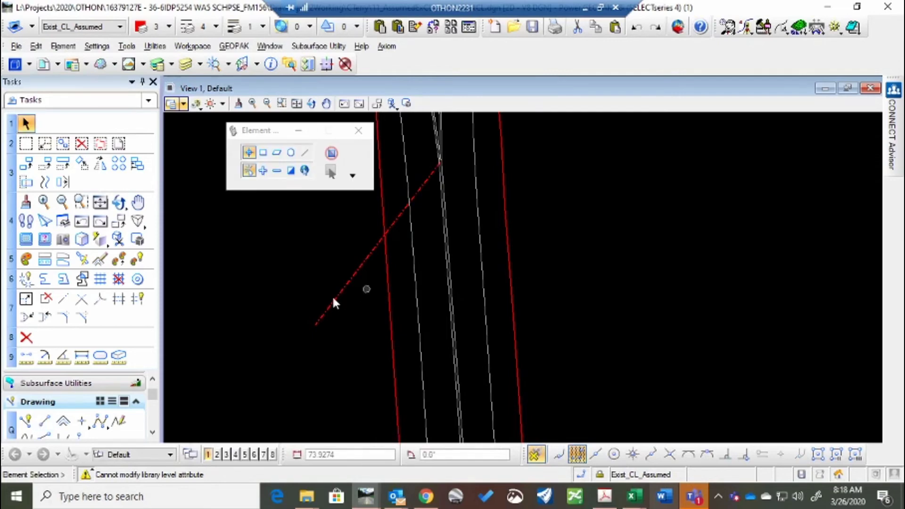
click(333, 302)
click(313, 325)
scroll(481, 264, down, 5)
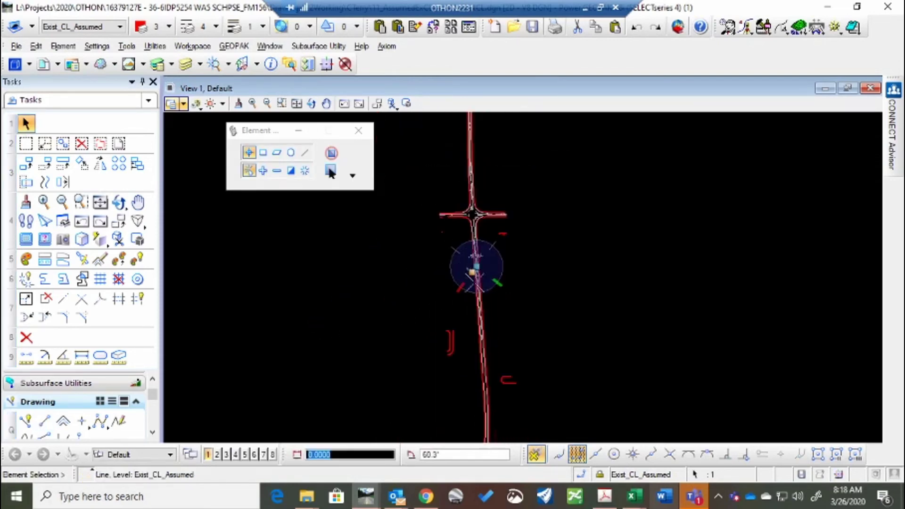
scroll(488, 366, up, 5)
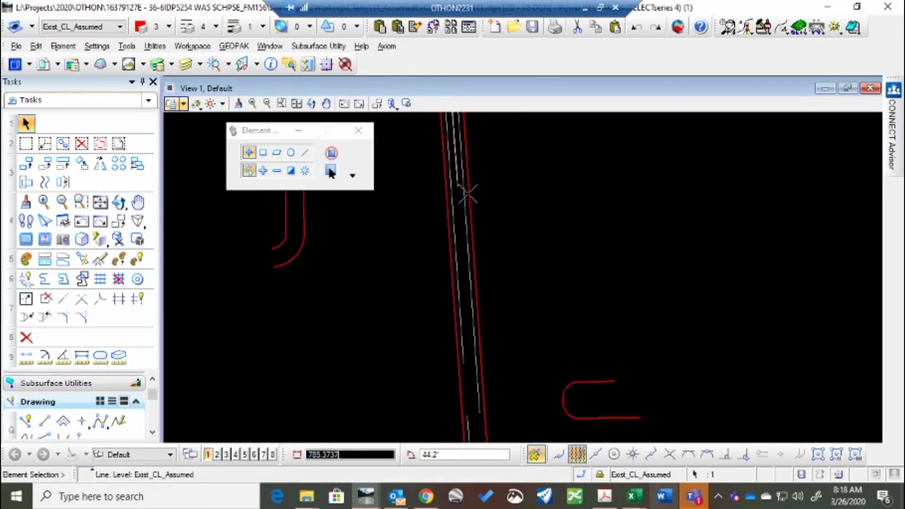
scroll(467, 194, up, 3)
scroll(393, 155, up, 2)
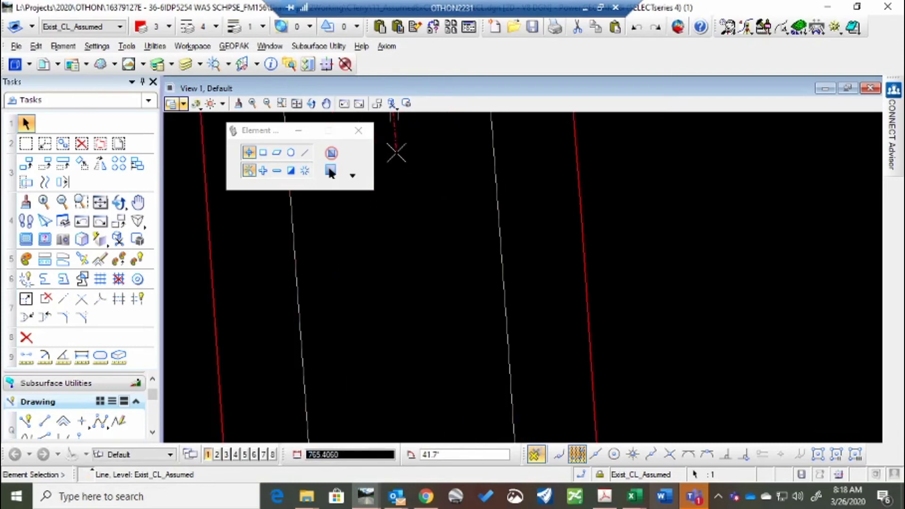
click(398, 156)
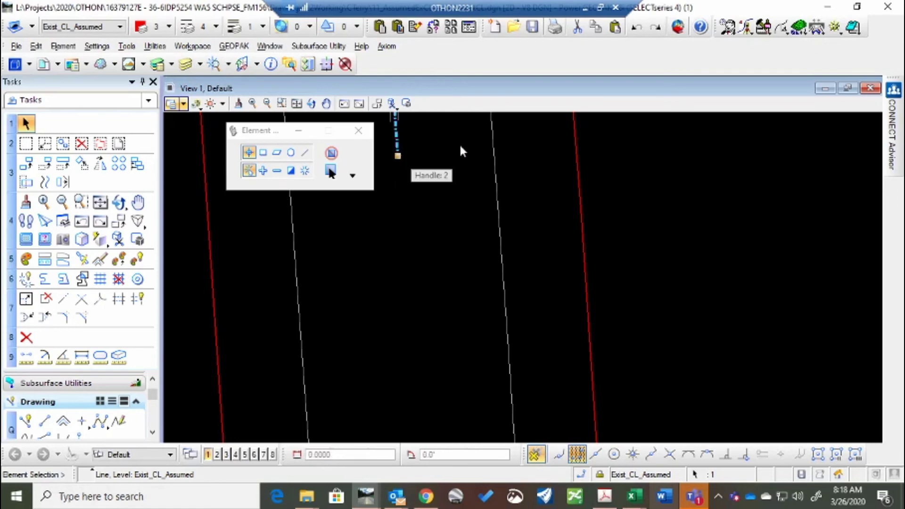
Zoom out and back in to view along the road
scroll(542, 146, down, 5)
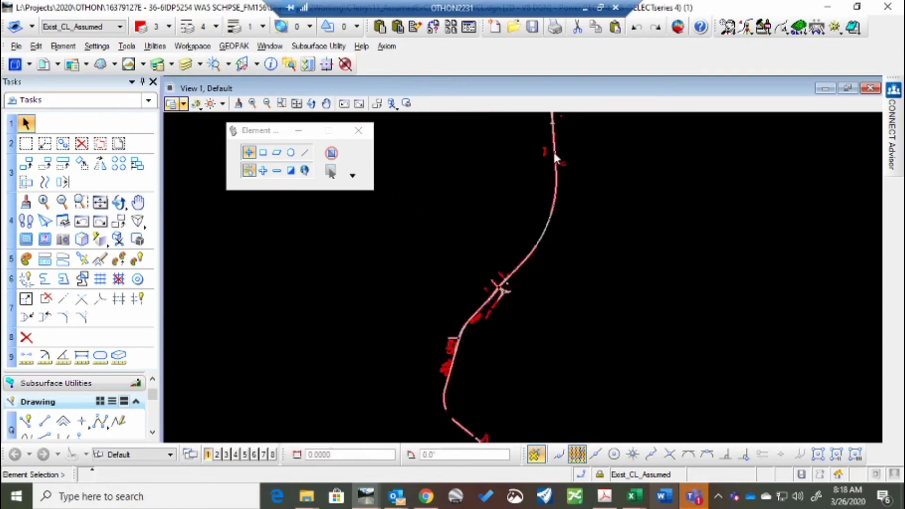
scroll(547, 226, up, 3)
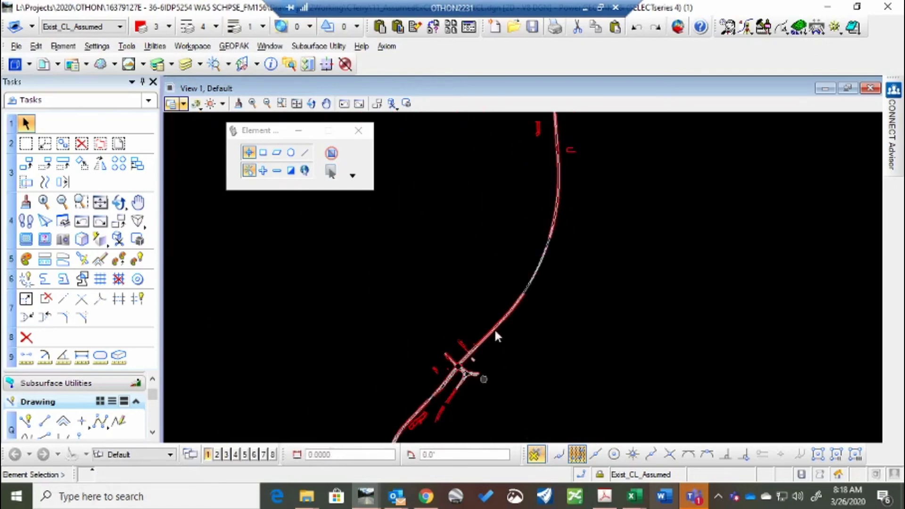
scroll(476, 368, up, 2)
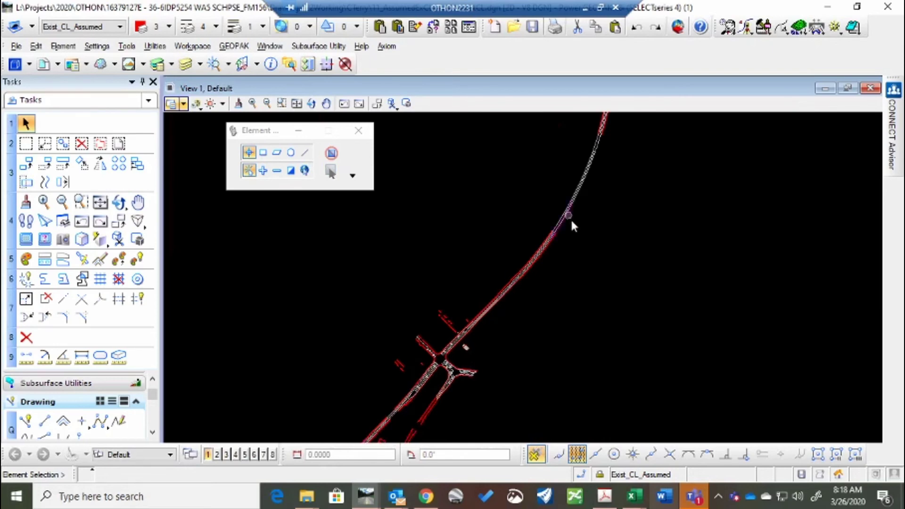
scroll(476, 329, up, 2)
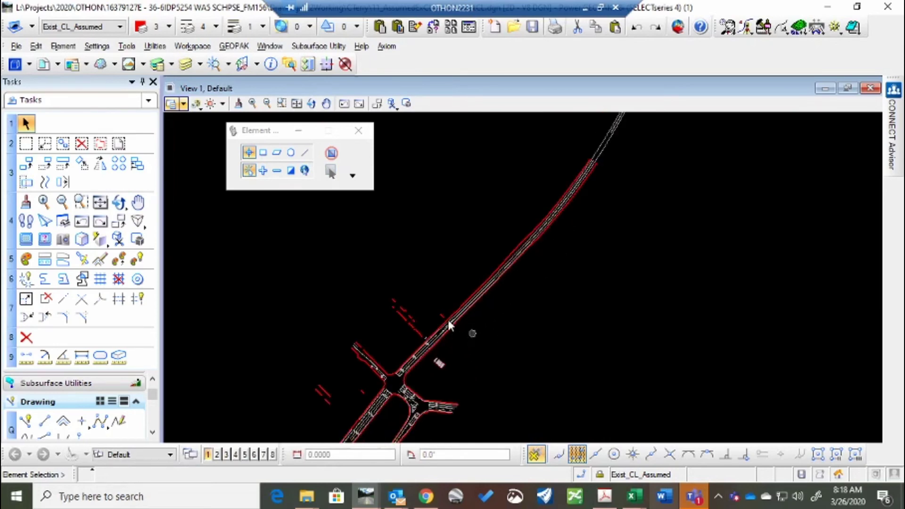
scroll(449, 323, up, 3)
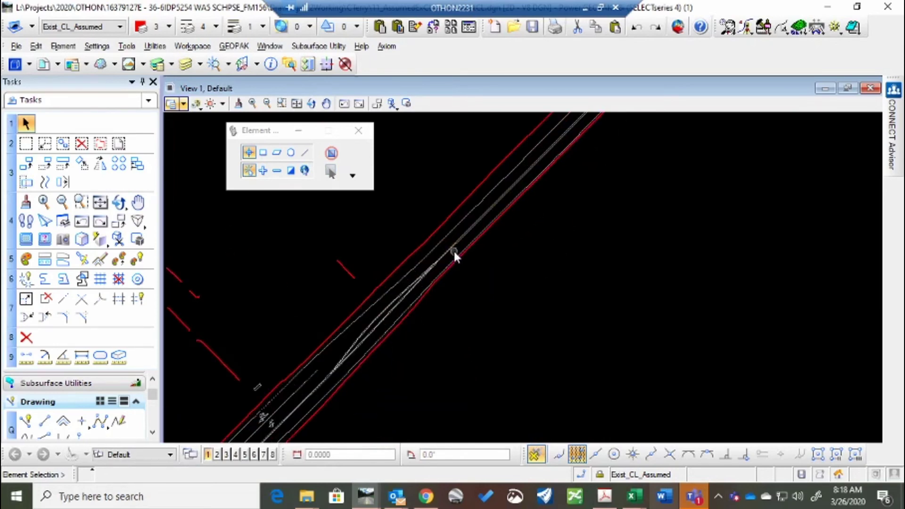
scroll(454, 251, up, 2)
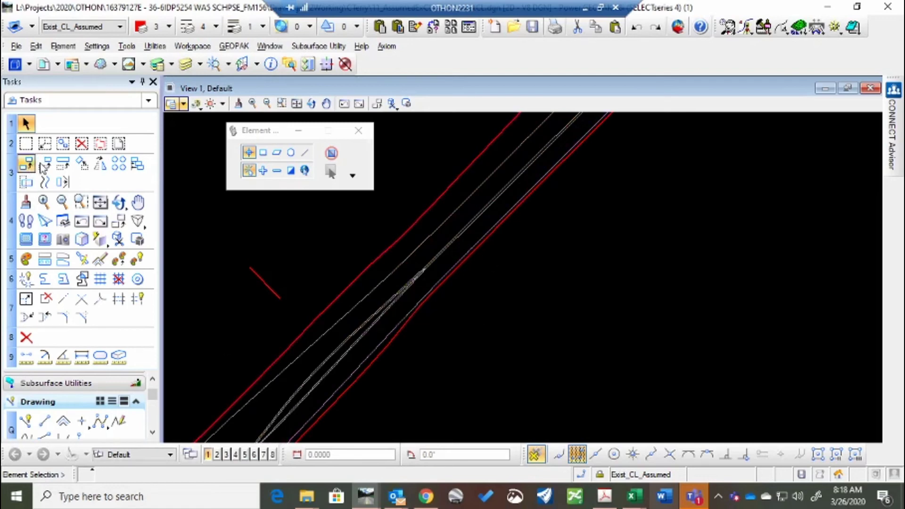
Draw a red dashed line segment between two points on the centre striping and end the command
click(45, 421)
scroll(438, 259, up, 1)
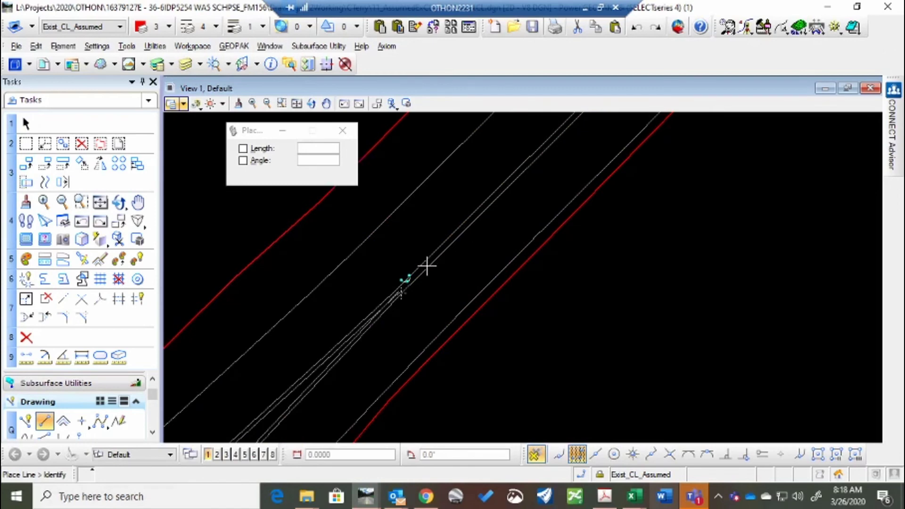
scroll(417, 274, up, 2)
click(413, 277)
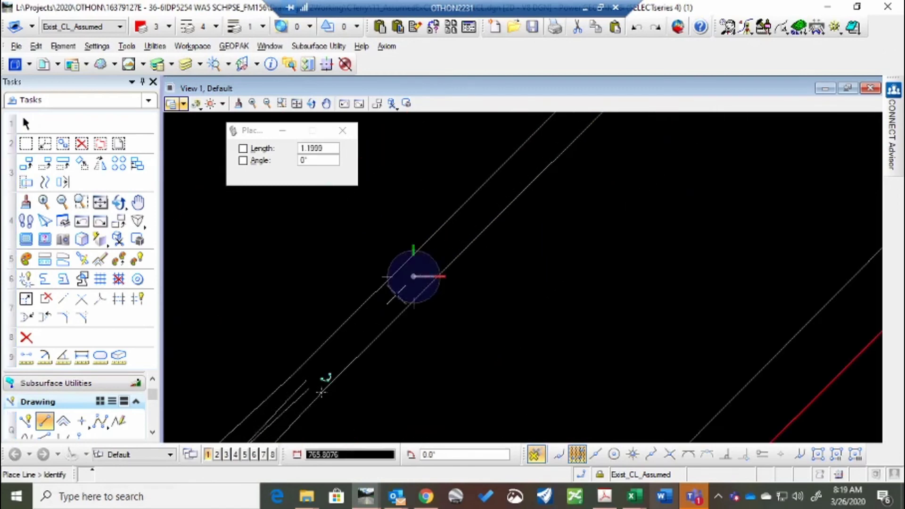
scroll(330, 324, down, 6)
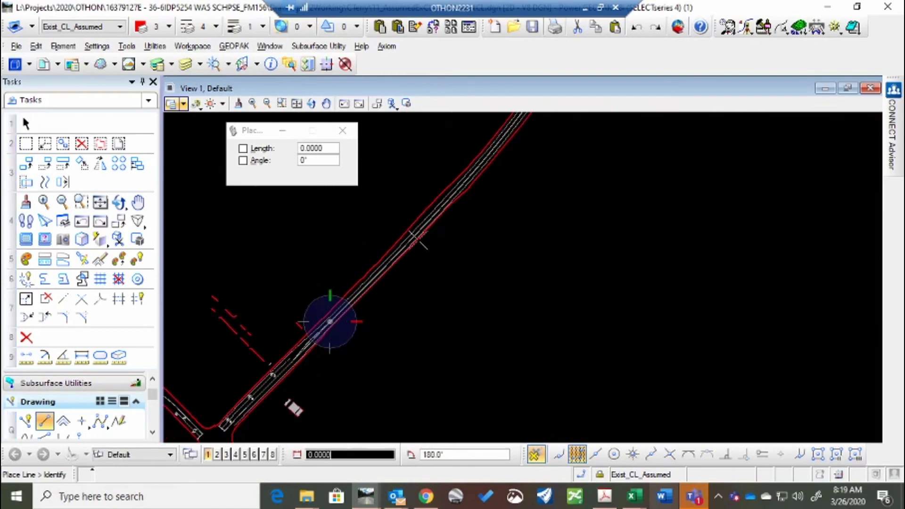
scroll(439, 209, up, 2)
scroll(400, 242, up, 3)
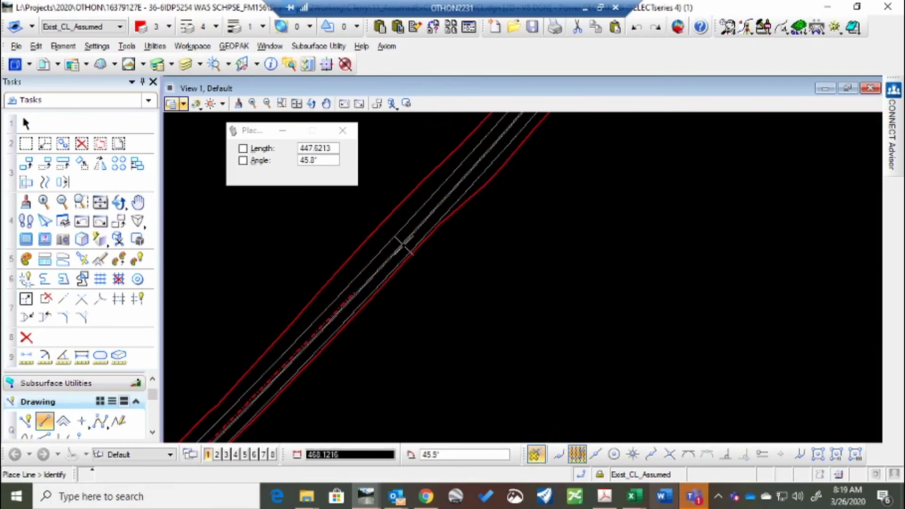
scroll(396, 253, down, 2)
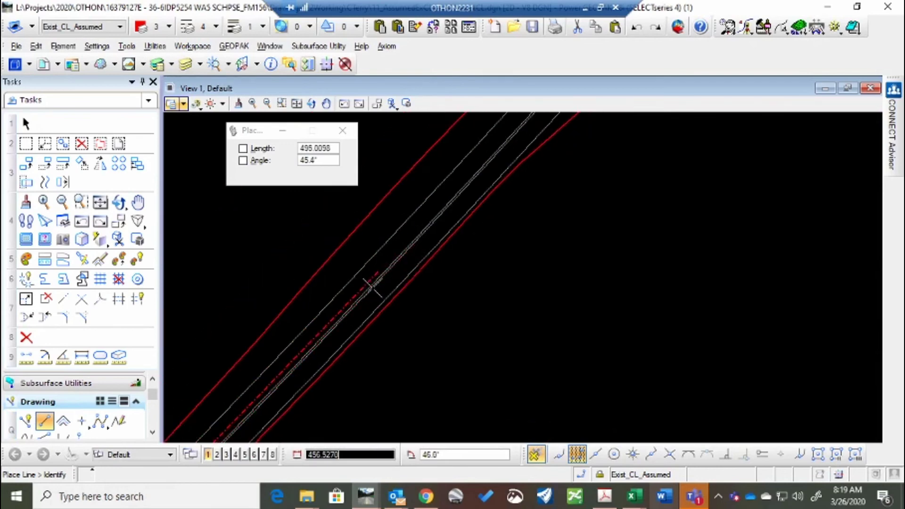
scroll(333, 317, up, 2)
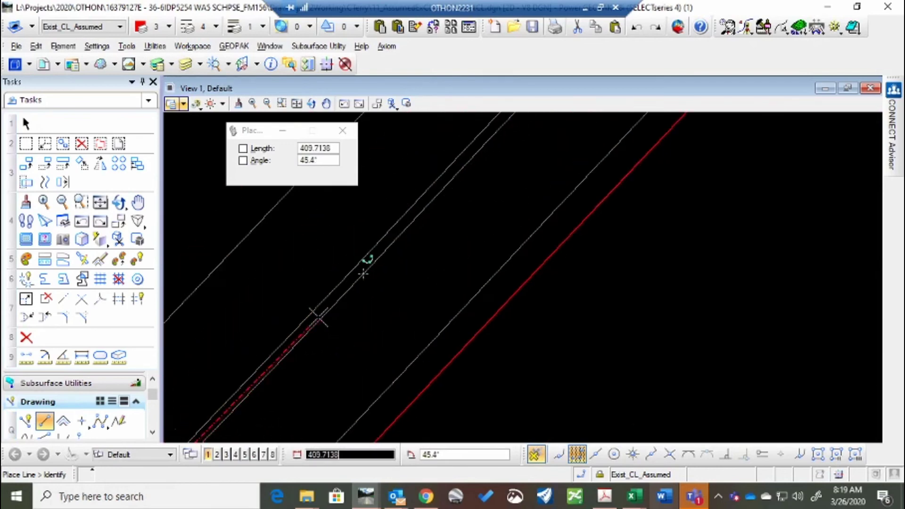
click(317, 317)
right_click(408, 277)
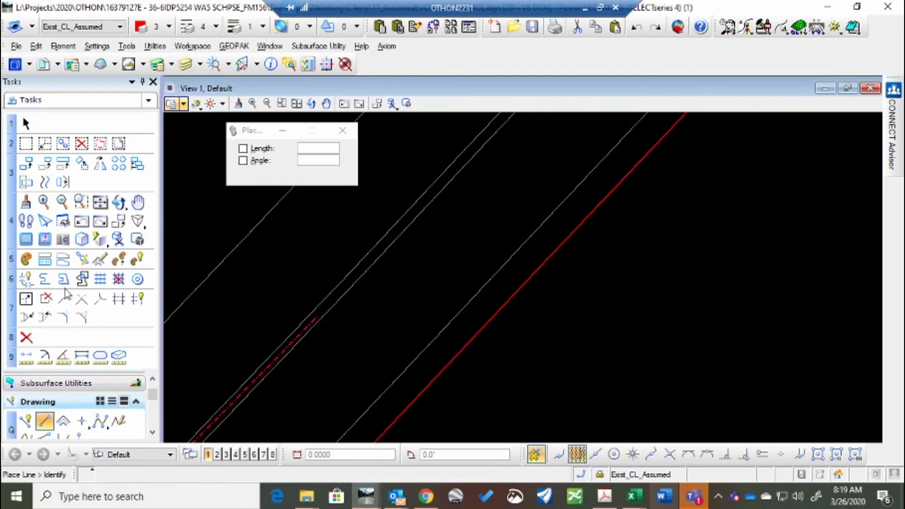
scroll(71, 422, down, 3)
Set Place Arc to the Start, End, Mid method with Tangent snapping on
click(62, 400)
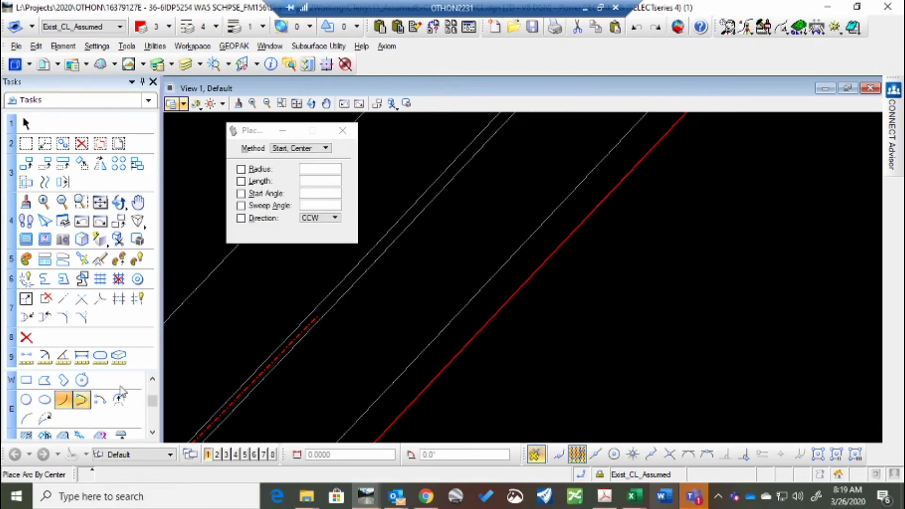
click(304, 149)
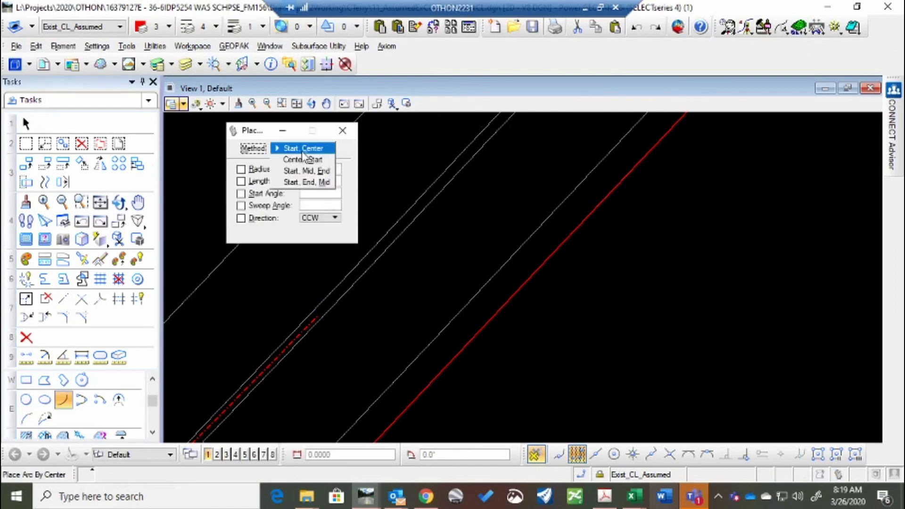
click(306, 182)
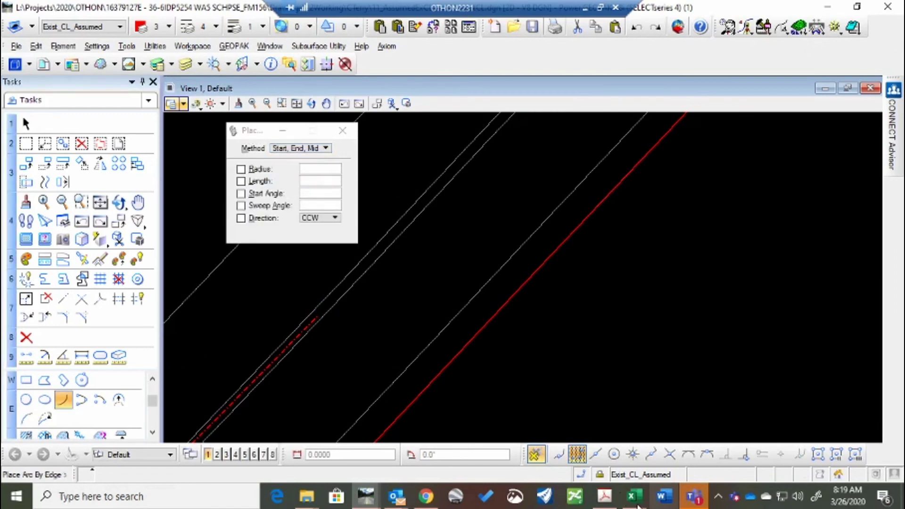
mouse_move(634, 496)
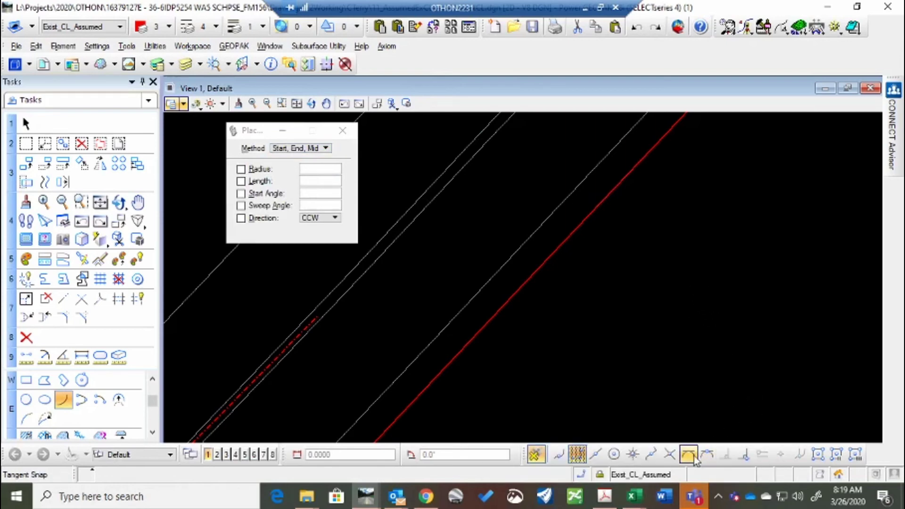
click(689, 455)
Begin the arc at the dashed centerline's end, tangent to it, toward the road curve
scroll(297, 327, down, 2)
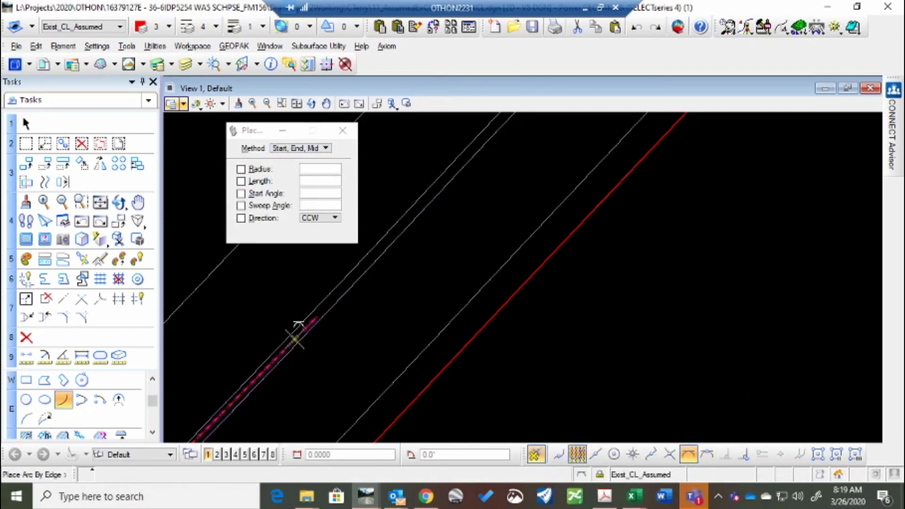
click(297, 334)
middle_drag(297, 334, 426, 334)
scroll(426, 334, down, 3)
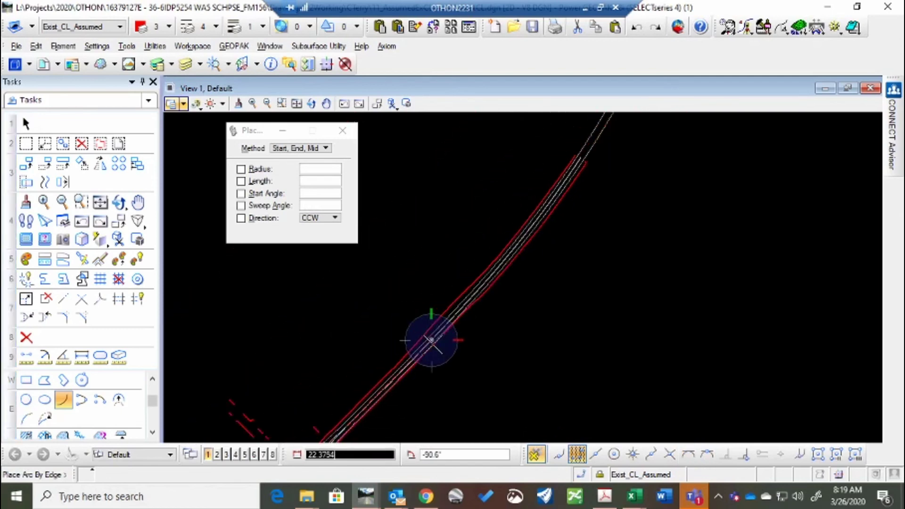
scroll(499, 174, up, 3)
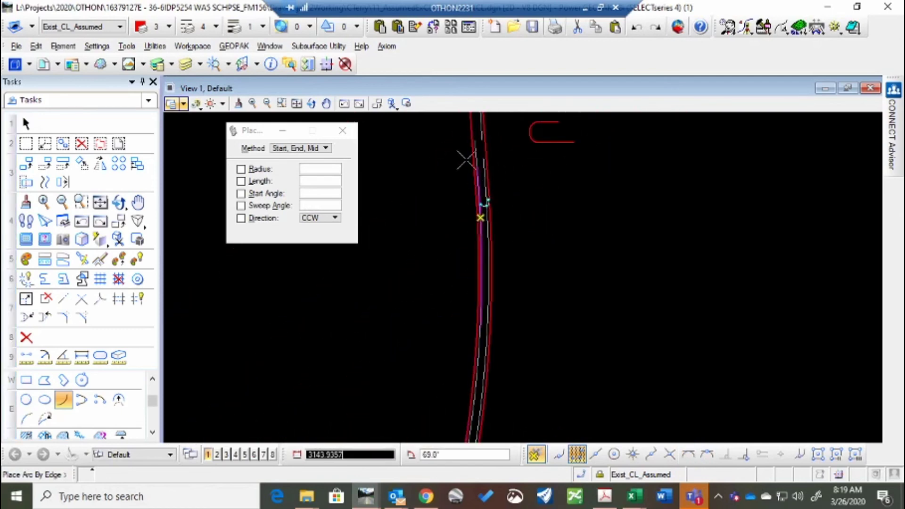
scroll(492, 203, down, 3)
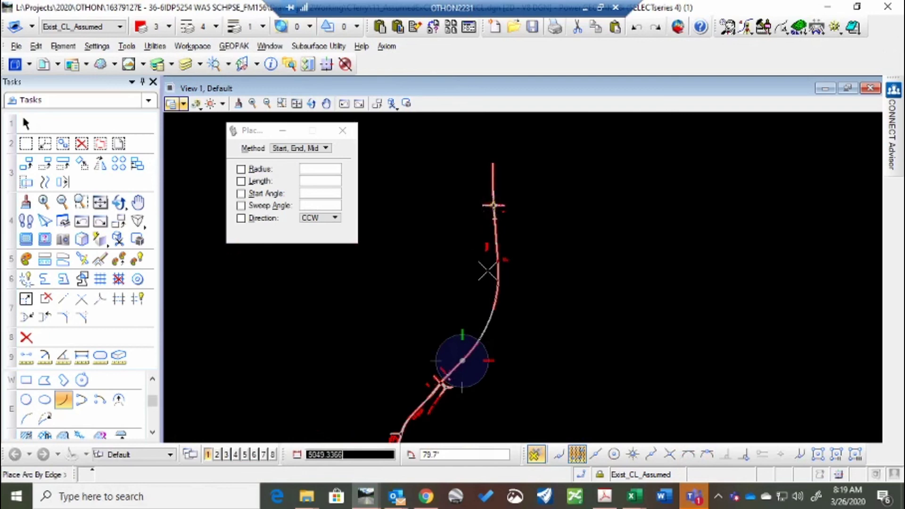
scroll(495, 247, up, 3)
scroll(485, 247, up, 3)
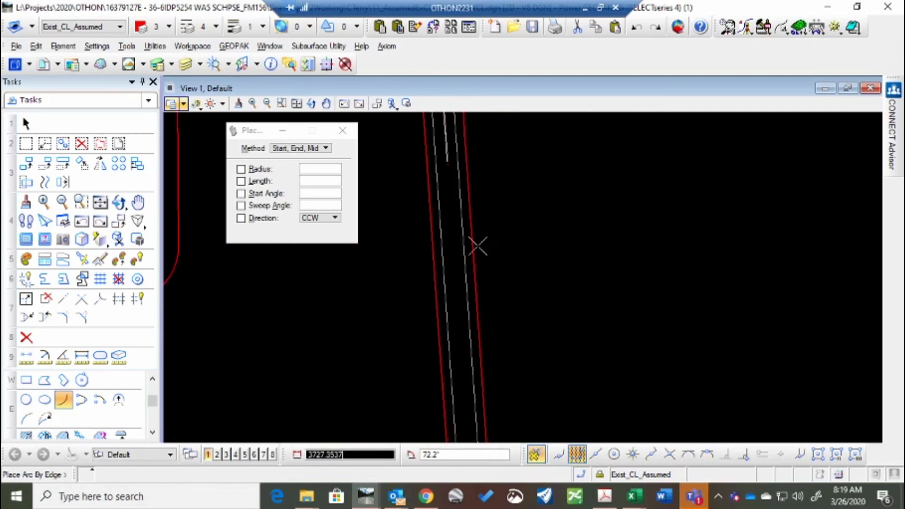
scroll(443, 141, up, 3)
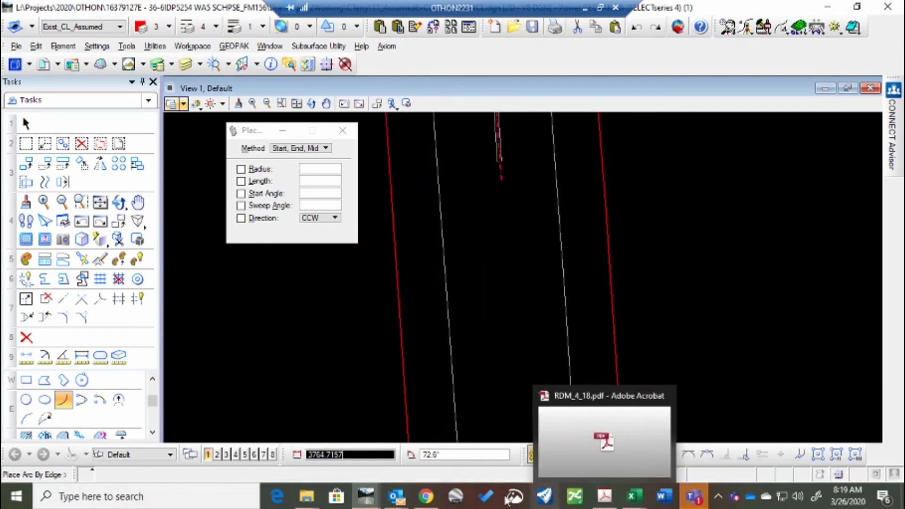
click(689, 454)
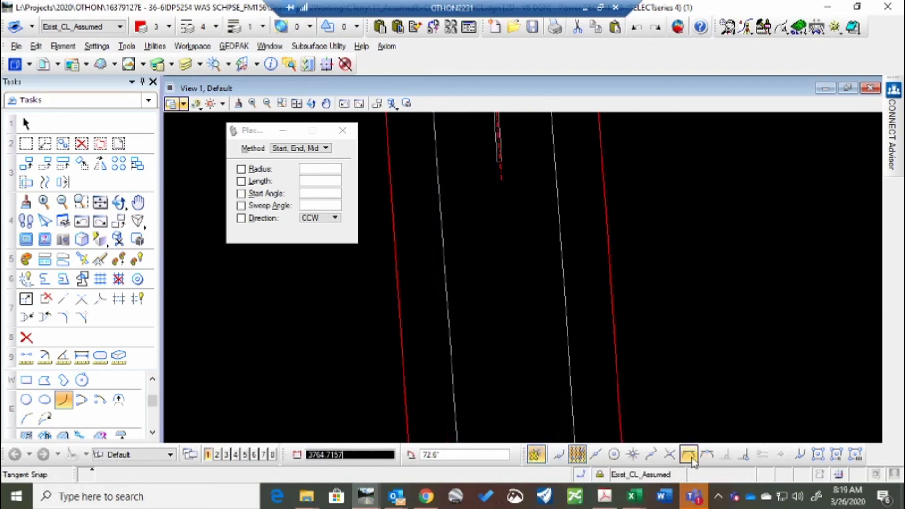
click(499, 172)
scroll(490, 193, down, 4)
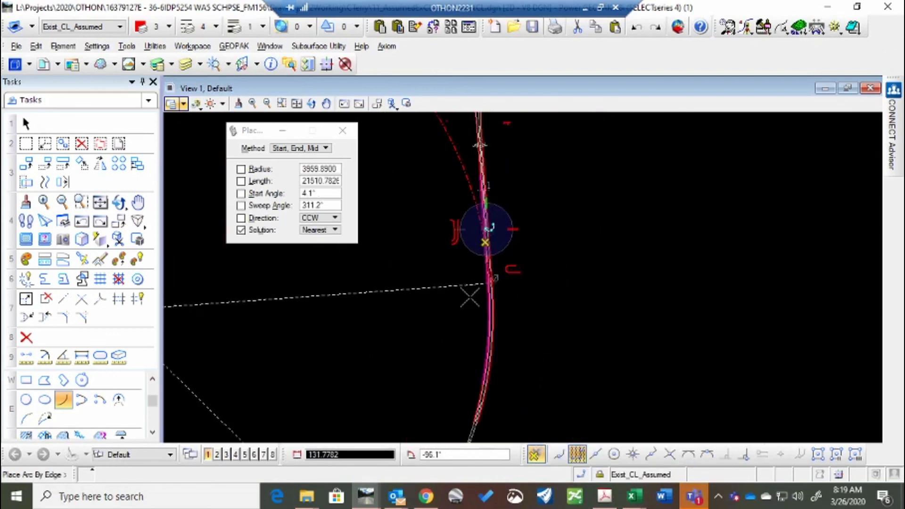
scroll(481, 415, up, 4)
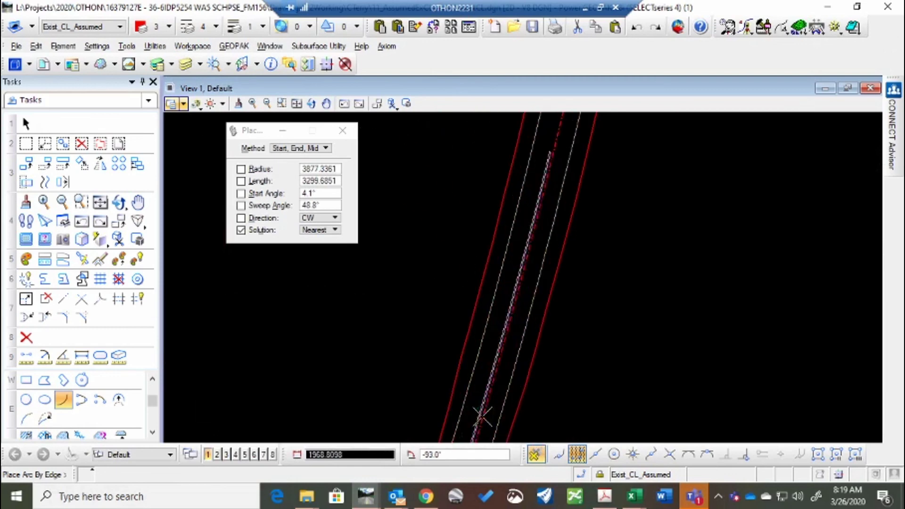
scroll(482, 416, up, 6)
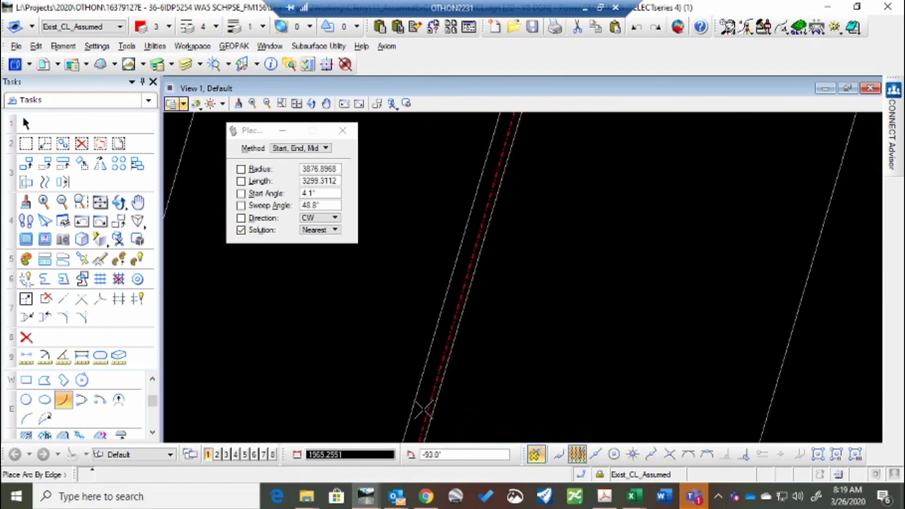
Drop the unfinished Start, End, Mid arc and zoom around the road curve to find where it begins
right_click(502, 376)
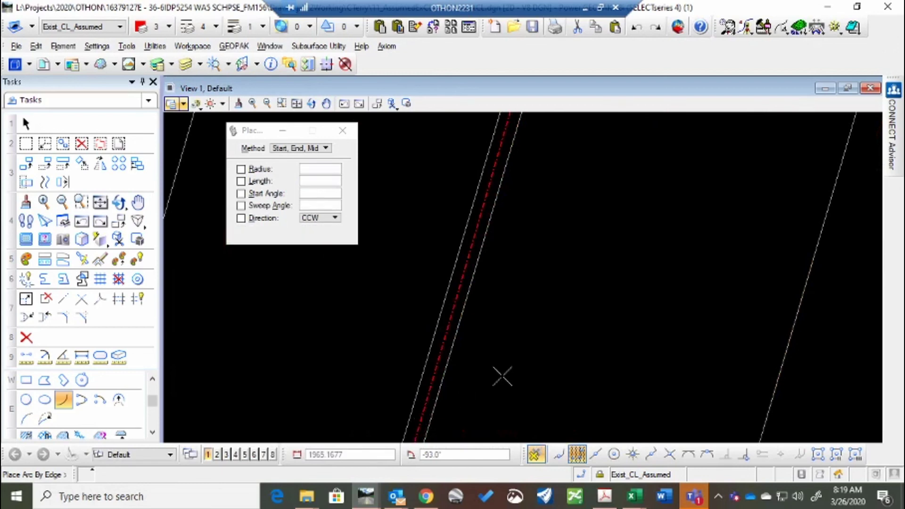
scroll(564, 258, down, 3)
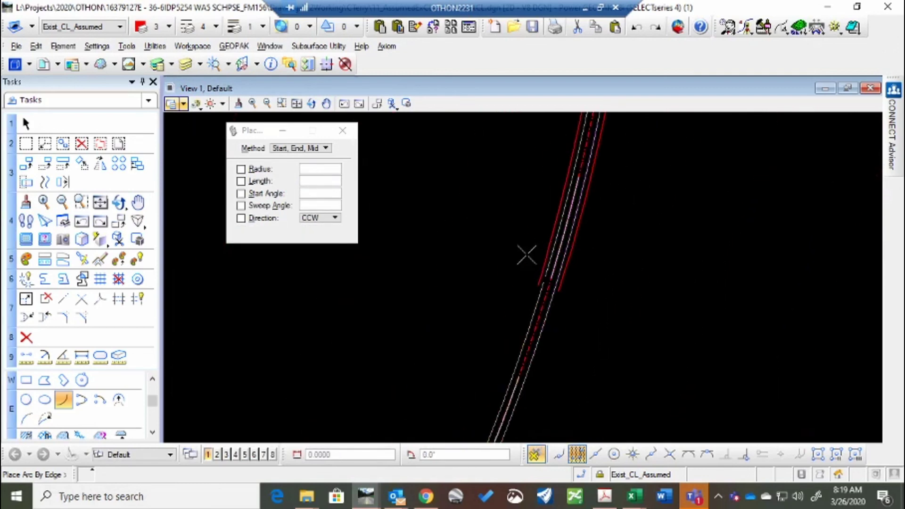
scroll(542, 255, down, 2)
scroll(519, 386, up, 3)
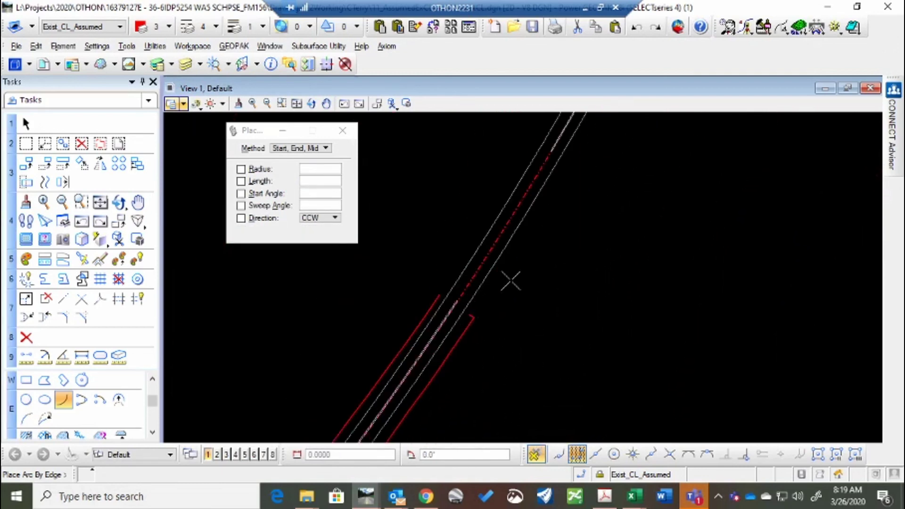
scroll(511, 281, down, 2)
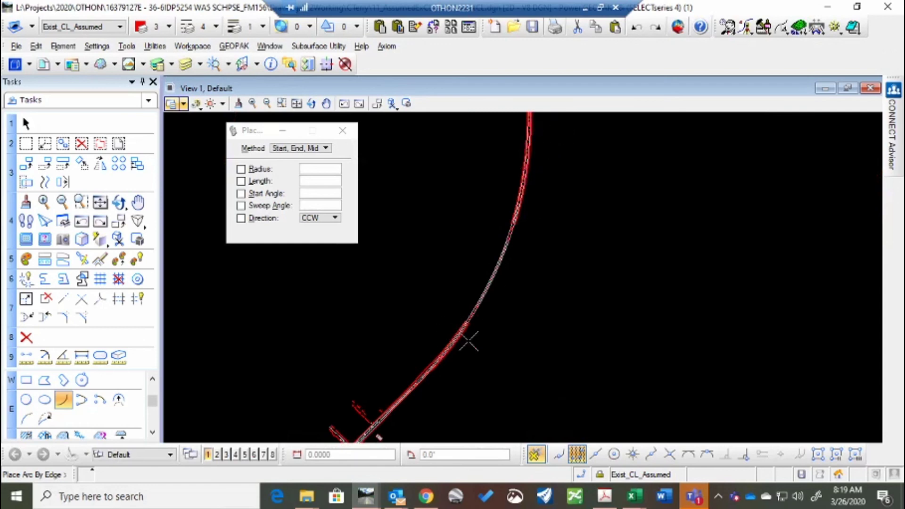
scroll(491, 321, down, 2)
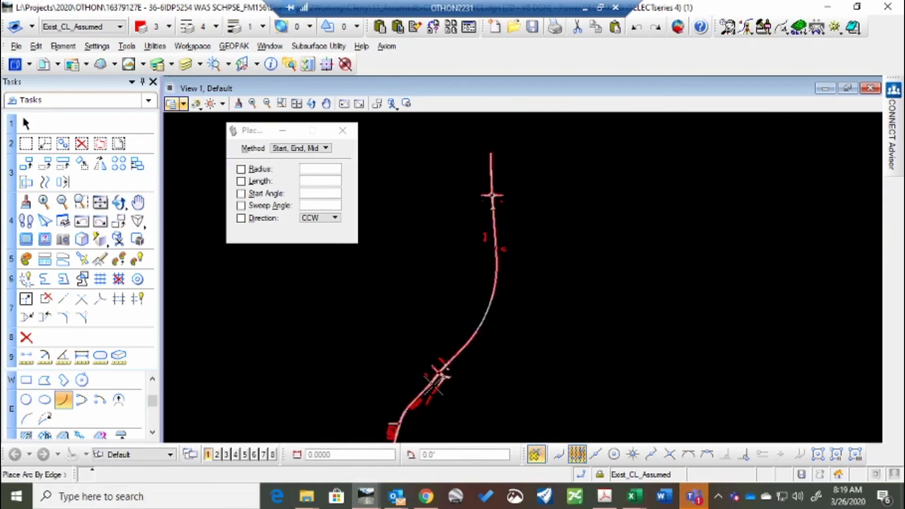
scroll(408, 415, up, 5)
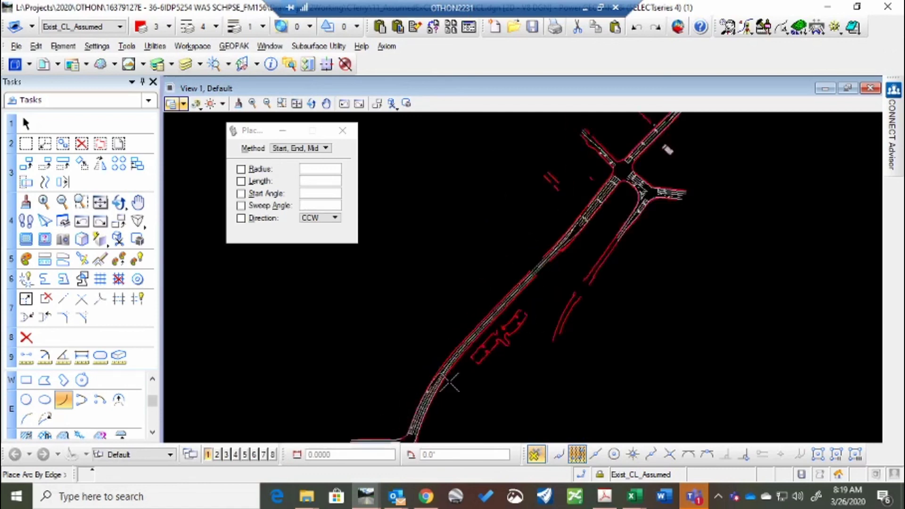